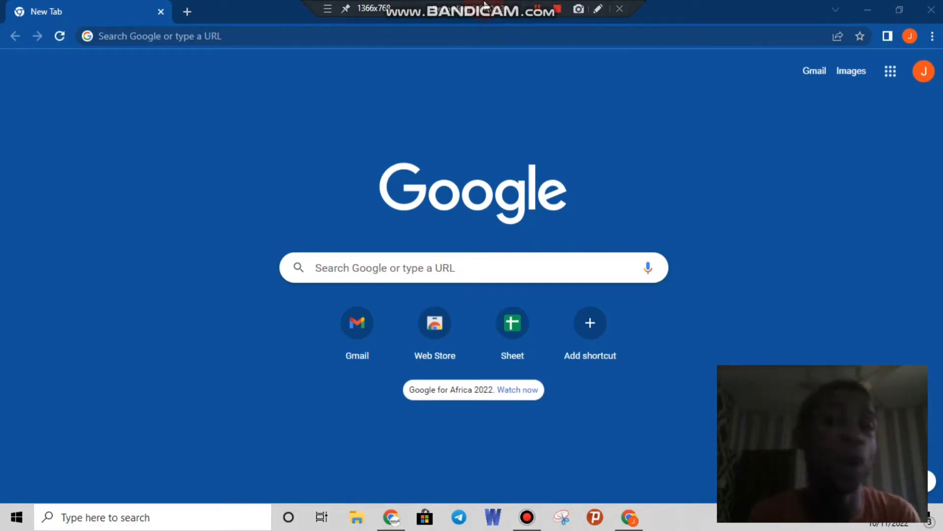
Look over the Businesses list in Google Business Profile Manager, examining the business total and the listed profiles.
{"action": "left_click", "coordinate": [442, 88]}
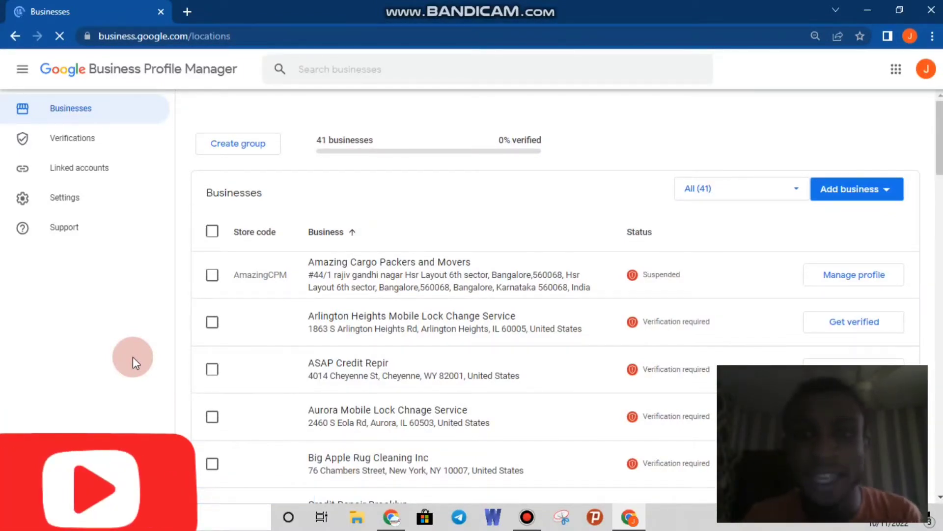
{"action": "left_click_drag", "start_coordinate": [316, 140], "coordinate": [541, 140]}
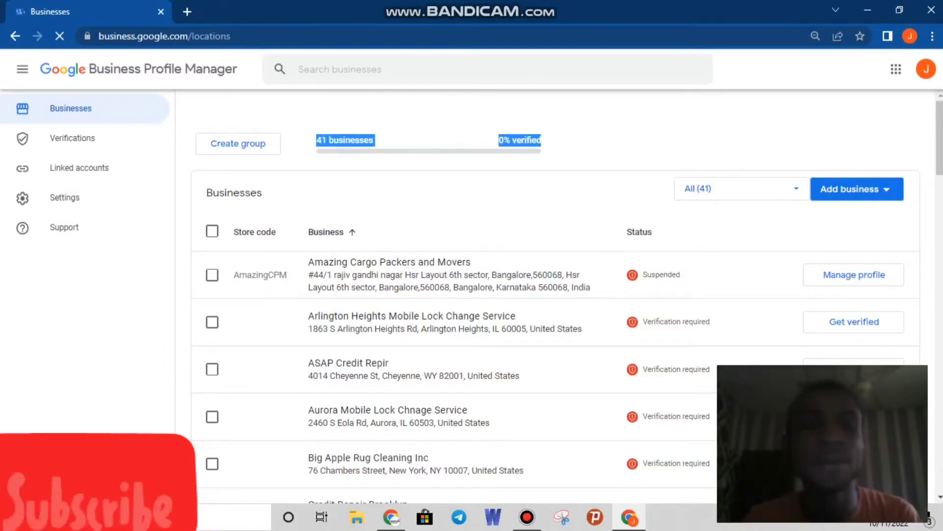
{"action": "left_click", "coordinate": [16, 328]}
{"action": "left_click_drag", "start_coordinate": [375, 140], "coordinate": [308, 142]}
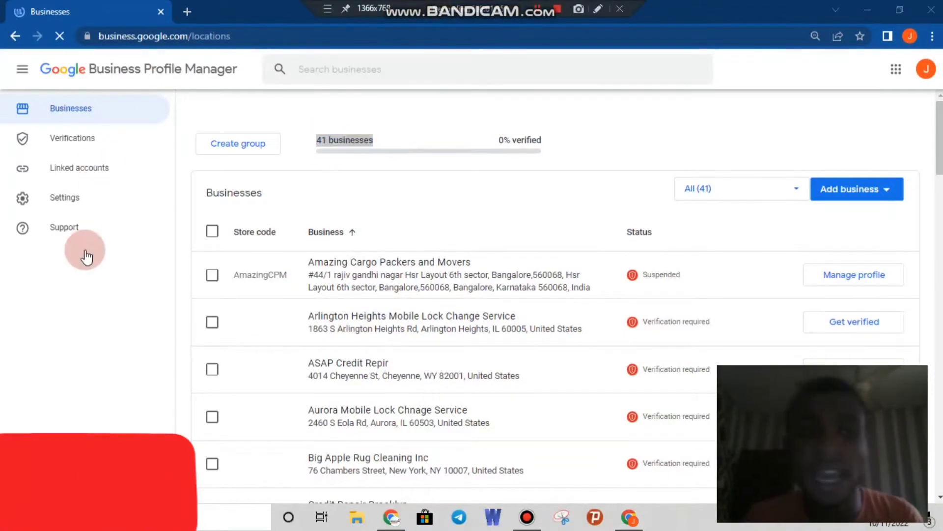
{"action": "left_click", "coordinate": [93, 317]}
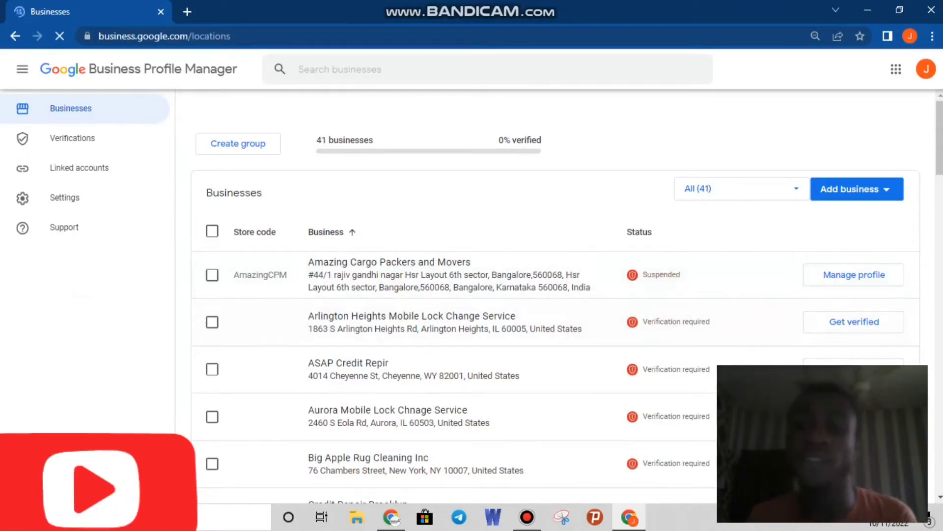
{"action": "key", "text": "ctrl+a"}
{"action": "key", "text": "ctrl+a"}
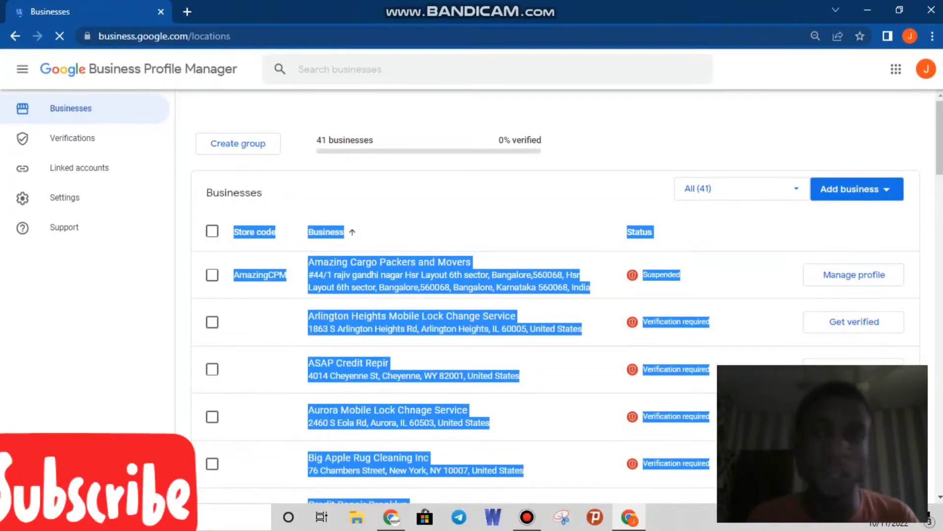
{"action": "left_click", "coordinate": [19, 379]}
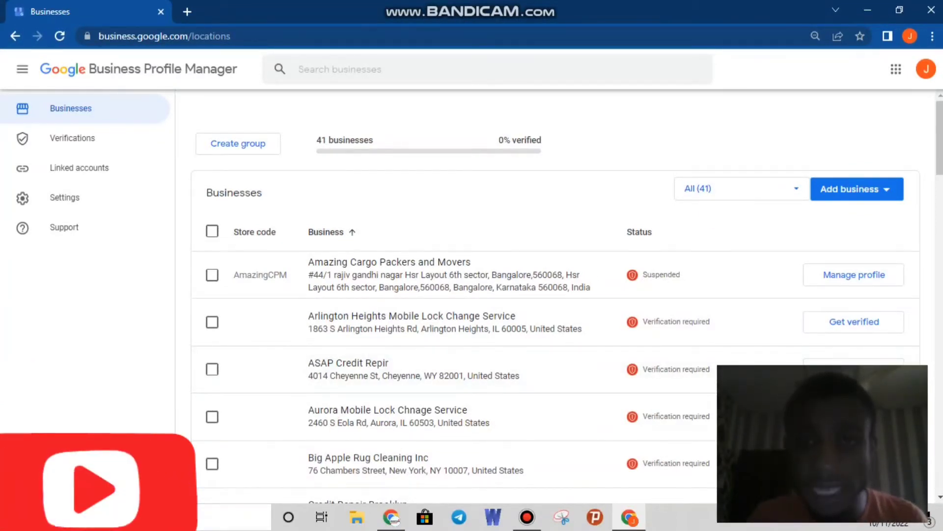
{"action": "right_click", "coordinate": [922, 140]}
{"action": "left_click", "coordinate": [812, 118]}
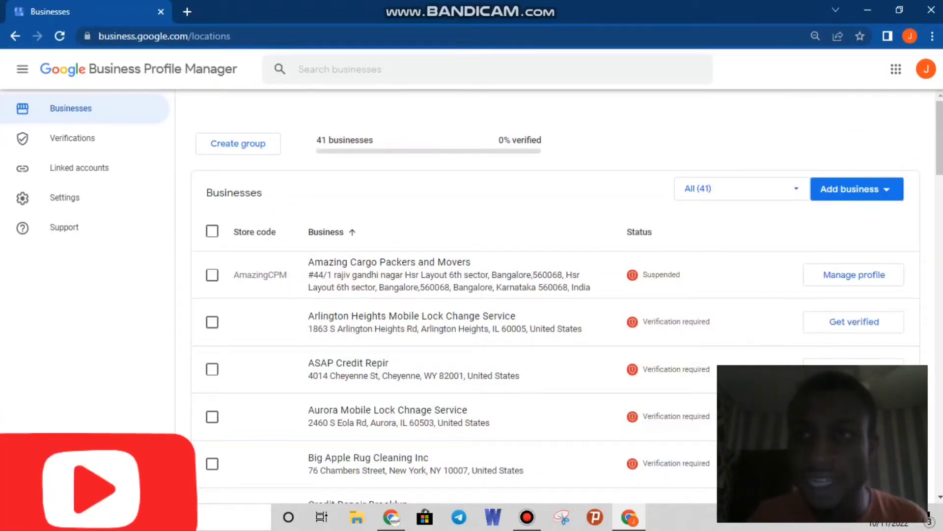
{"action": "double_click", "coordinate": [234, 193]}
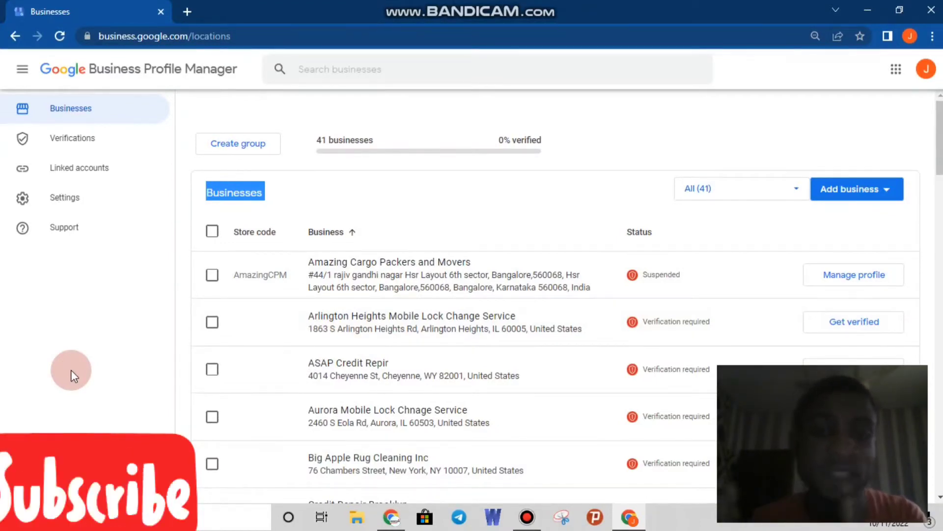
{"action": "left_click", "coordinate": [71, 370]}
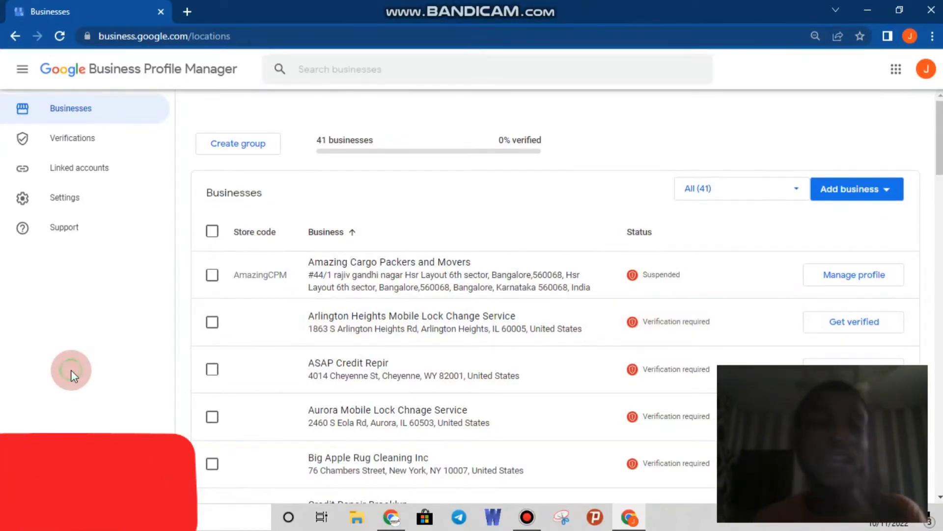
Open the Arlington Heights Mobile Lock Change Service and ASAP Credit Repir listings in separate new tabs.
{"action": "right_click", "coordinate": [373, 332]}
{"action": "left_click", "coordinate": [395, 337]}
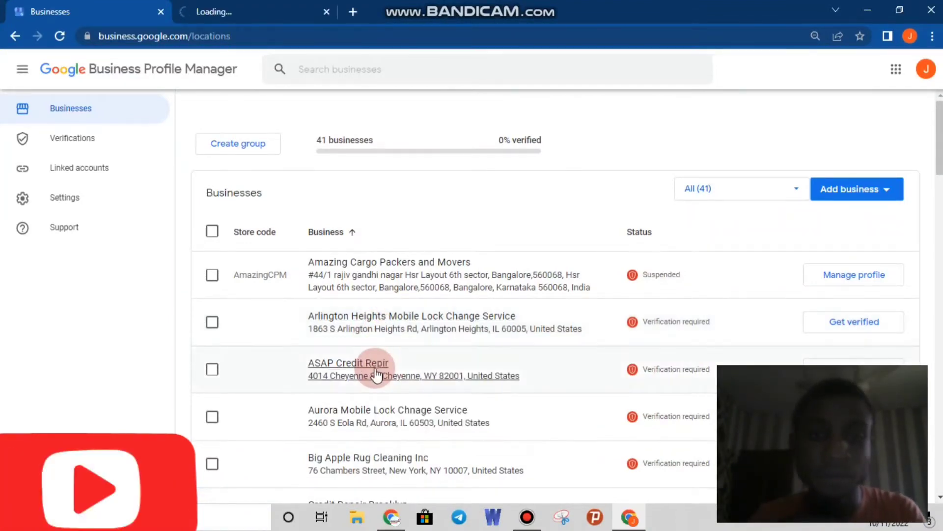
{"action": "right_click", "coordinate": [376, 373]}
{"action": "left_click", "coordinate": [397, 379]}
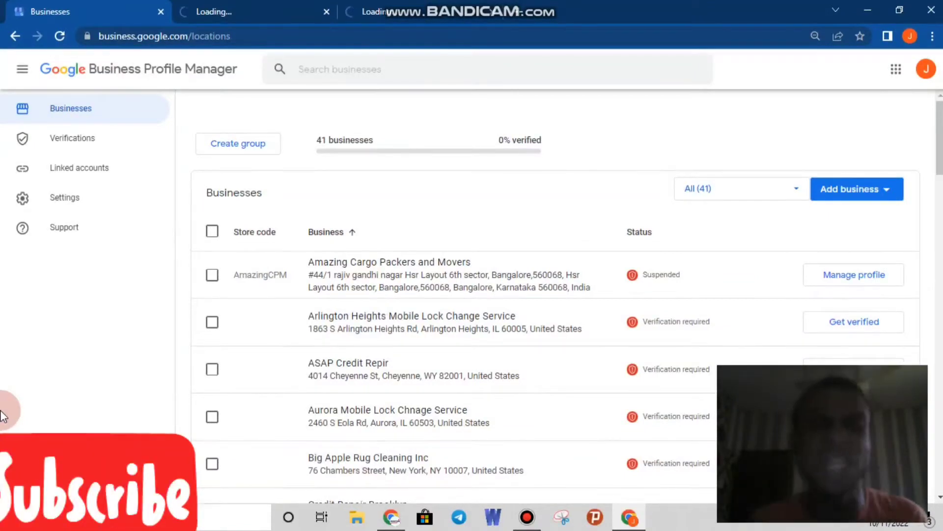
Switch to the ASAP Credit Repir profile and open its Info page.
{"action": "left_click", "coordinate": [378, 10]}
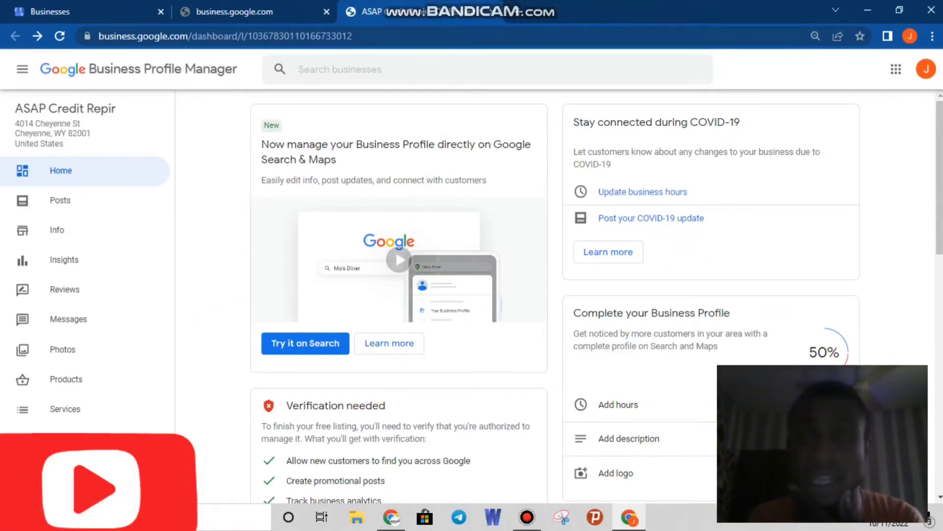
{"action": "left_click_drag", "start_coordinate": [597, 218], "coordinate": [707, 219]}
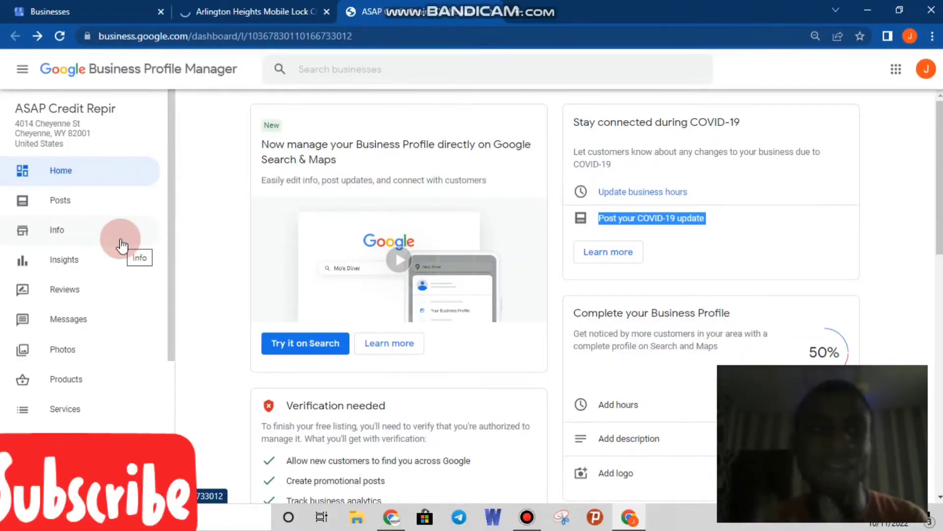
{"action": "left_click", "coordinate": [61, 244]}
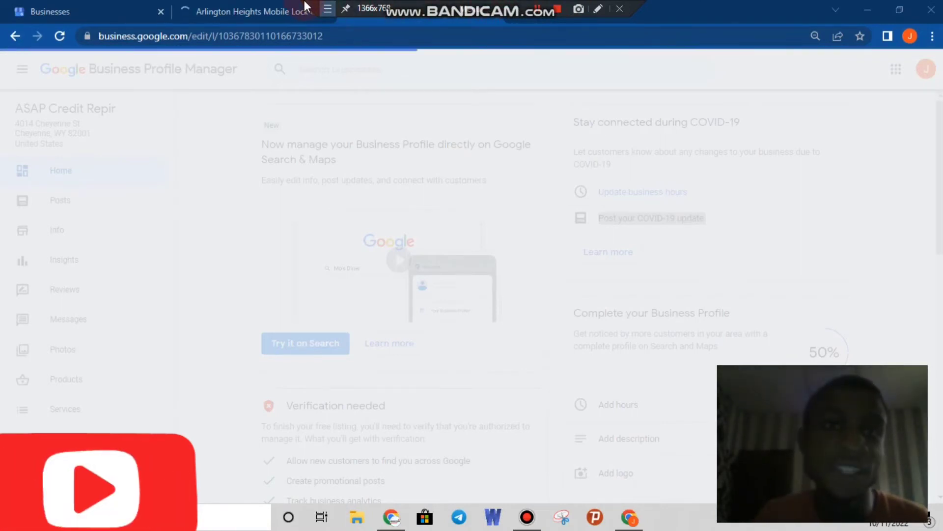
Turn on Bandicam's drawing mode, draw a red arrow pointing at the Info entry, and return to the normal pointer.
{"action": "left_click", "coordinate": [328, 9]}
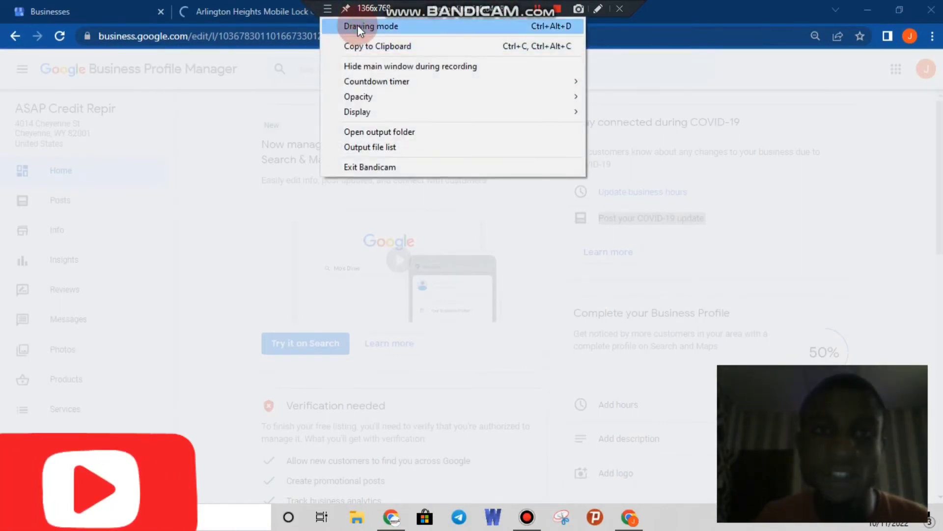
{"action": "left_click", "coordinate": [358, 26]}
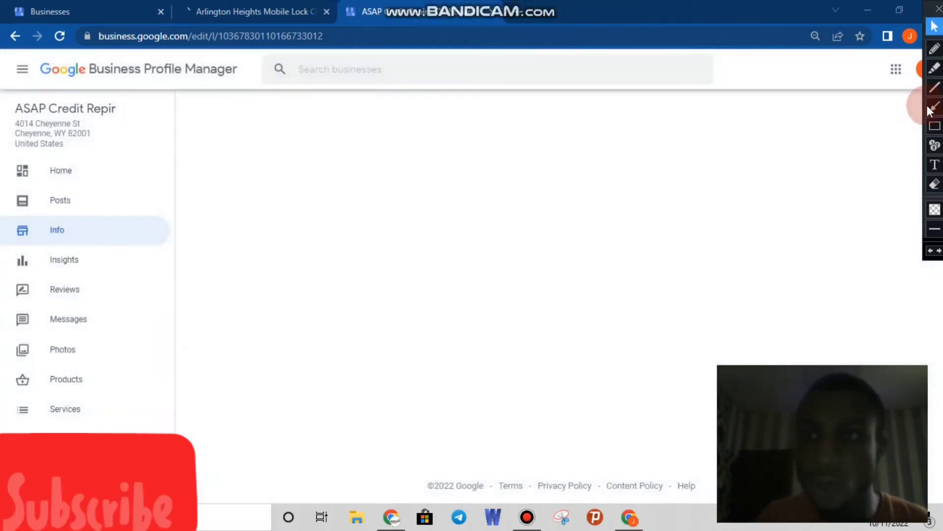
{"action": "left_click", "coordinate": [933, 107]}
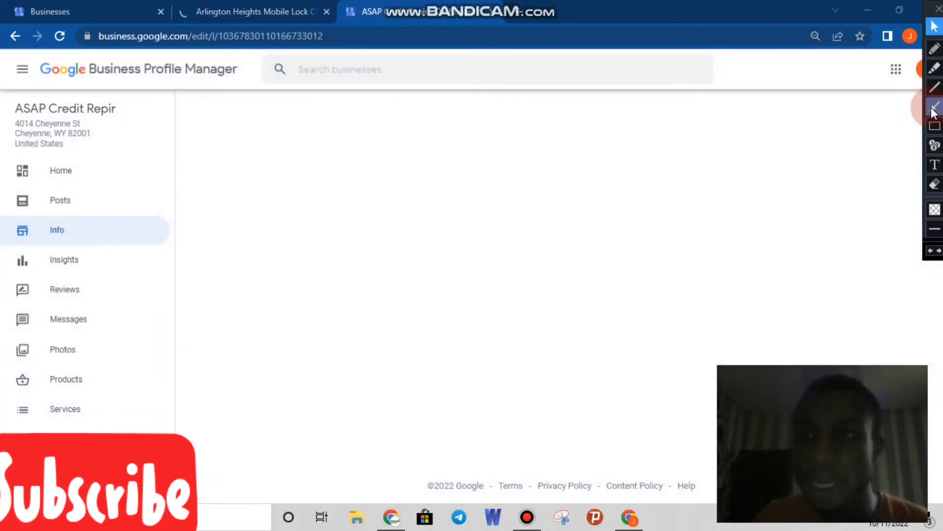
{"action": "mouse_move", "coordinate": [182, 134]}
{"action": "left_mouse_down"}
{"action": "mouse_move", "coordinate": [84, 238]}
{"action": "mouse_move", "coordinate": [84, 229]}
{"action": "left_mouse_up"}
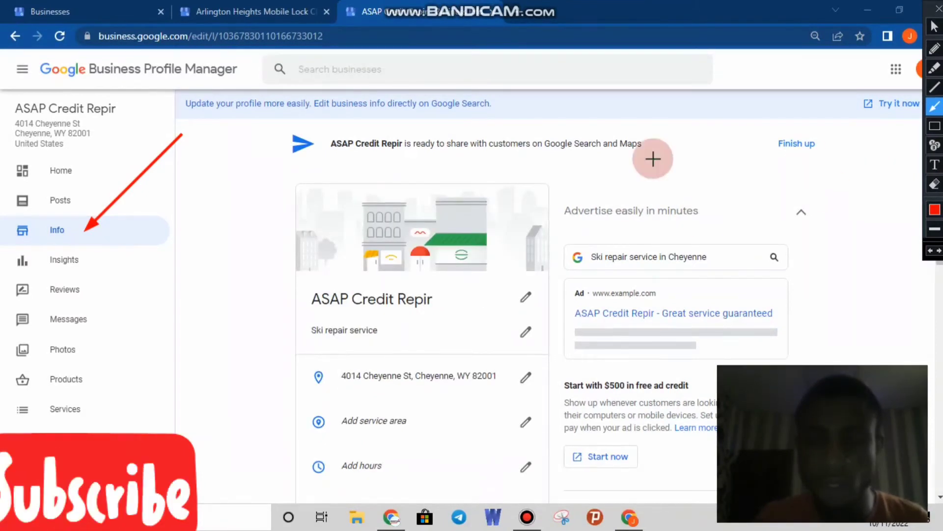
{"action": "mouse_move", "coordinate": [538, 7]}
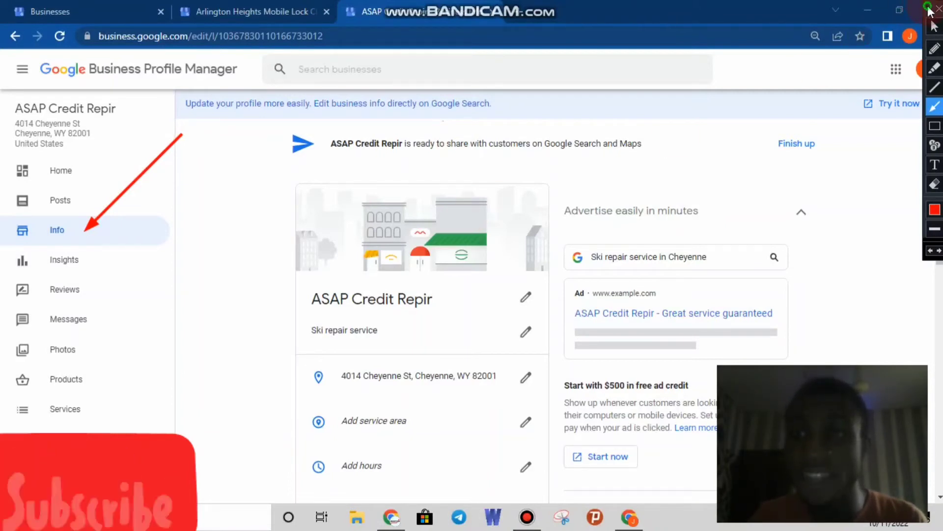
{"action": "mouse_move", "coordinate": [929, 11]}
{"action": "left_mouse_down"}
{"action": "mouse_move", "coordinate": [898, 58]}
{"action": "mouse_move", "coordinate": [900, 73]}
{"action": "left_mouse_up"}
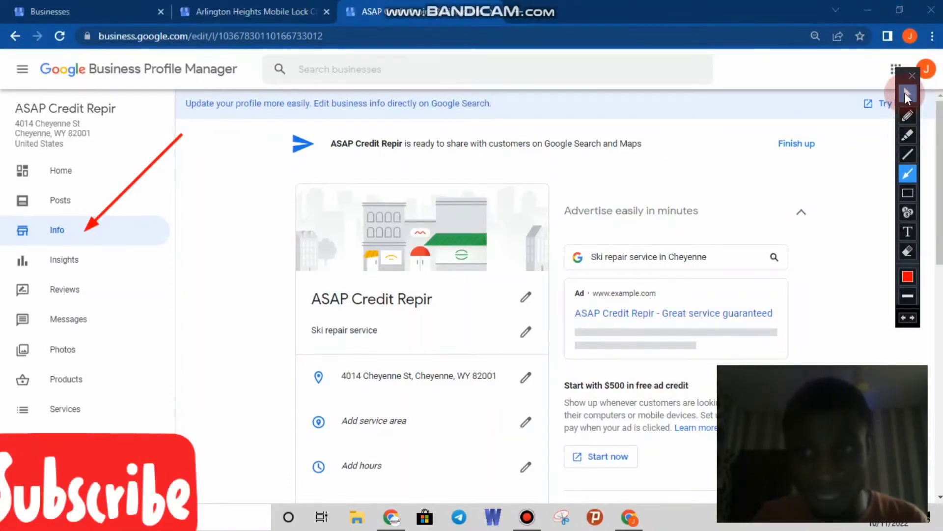
{"action": "left_click", "coordinate": [908, 93]}
Examine the ASAP Credit Repir Info page, from the name and category through the contact details, services and attributes.
{"action": "key", "text": "ctrl+a"}
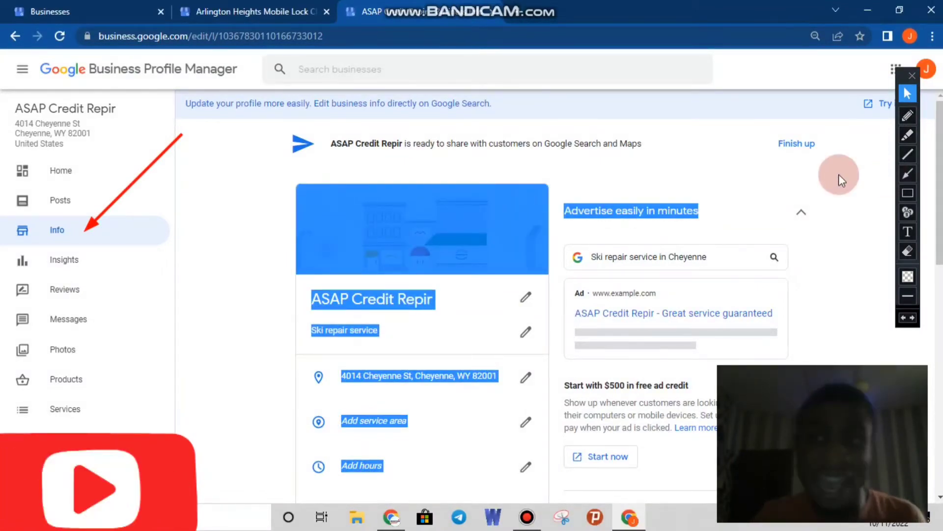
{"action": "left_click", "coordinate": [260, 231]}
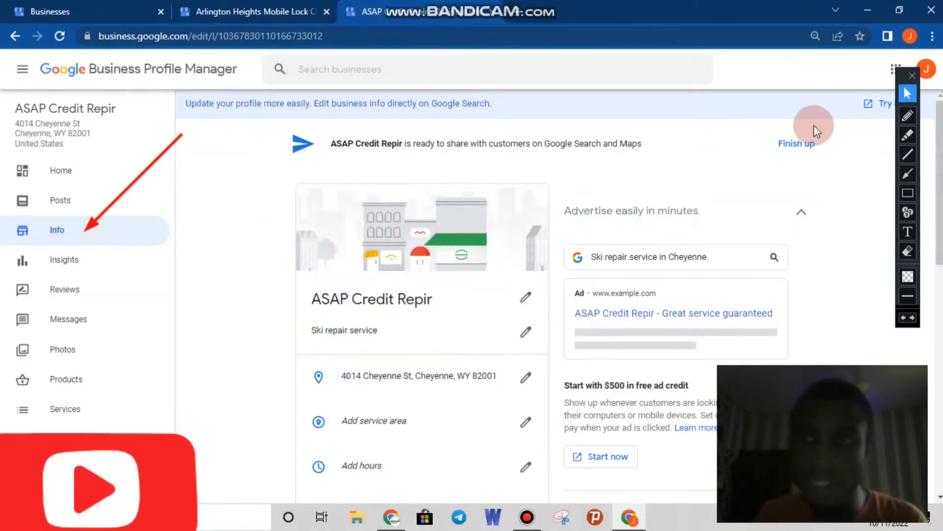
{"action": "key", "text": "ctrl+a"}
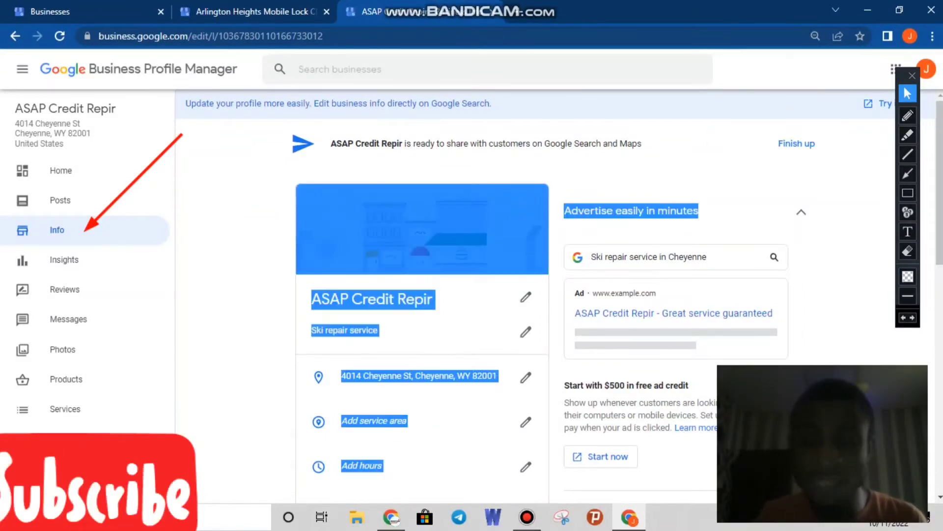
{"action": "left_click", "coordinate": [184, 291]}
{"action": "scroll", "coordinate": [184, 291], "scroll_direction": "down", "scroll_amount": 3}
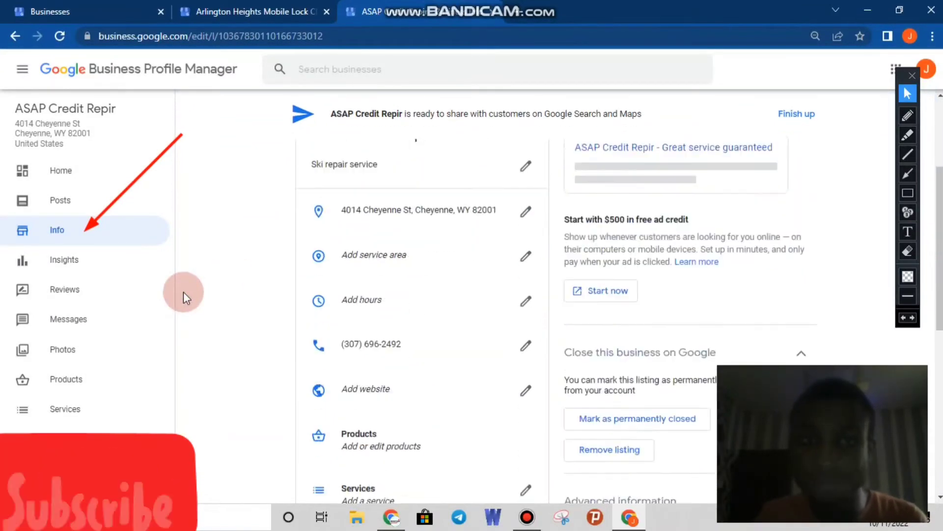
{"action": "scroll", "coordinate": [184, 291], "scroll_direction": "down", "scroll_amount": 1}
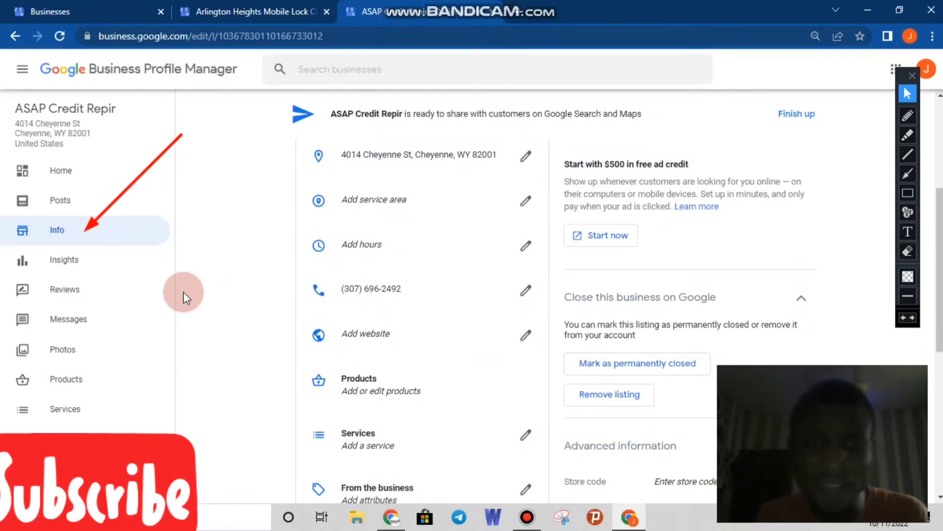
{"action": "scroll", "coordinate": [184, 291], "scroll_direction": "down", "scroll_amount": 3}
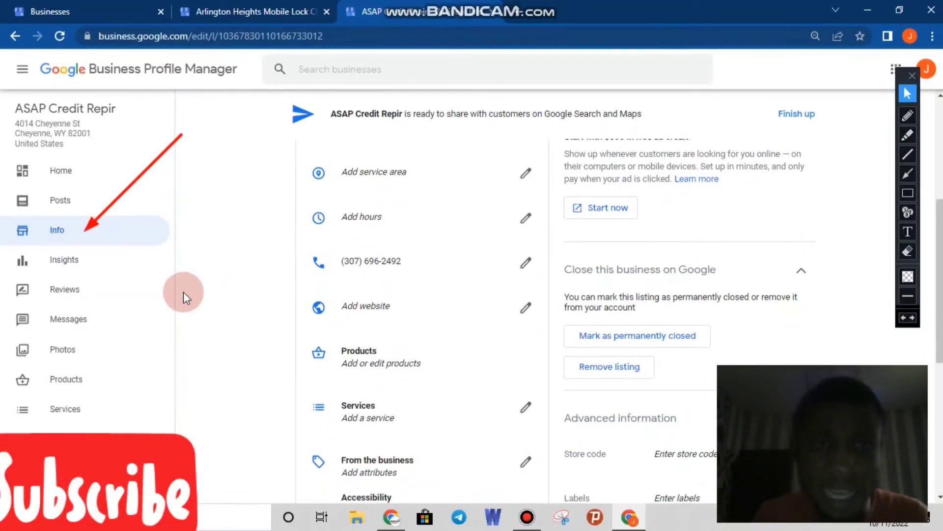
{"action": "scroll", "coordinate": [184, 291], "scroll_direction": "up", "scroll_amount": 5}
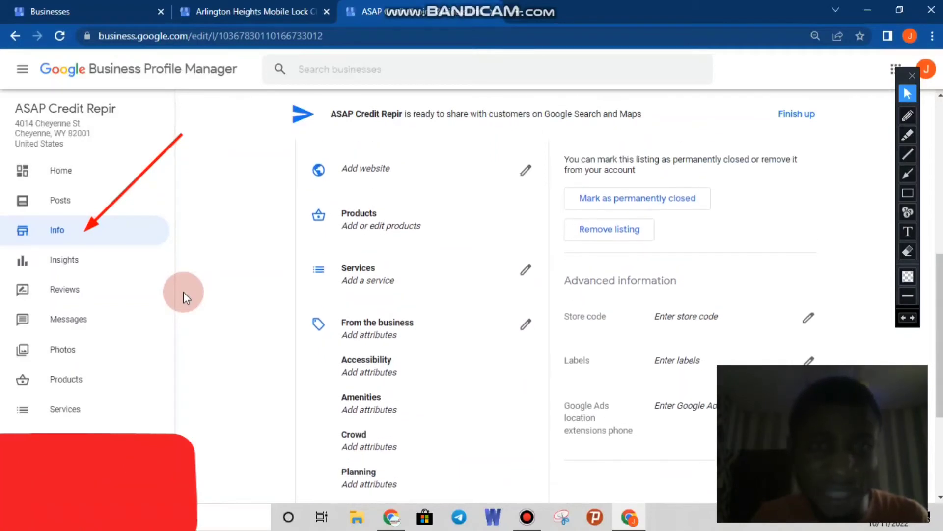
{"action": "scroll", "coordinate": [184, 291], "scroll_direction": "up", "scroll_amount": 3}
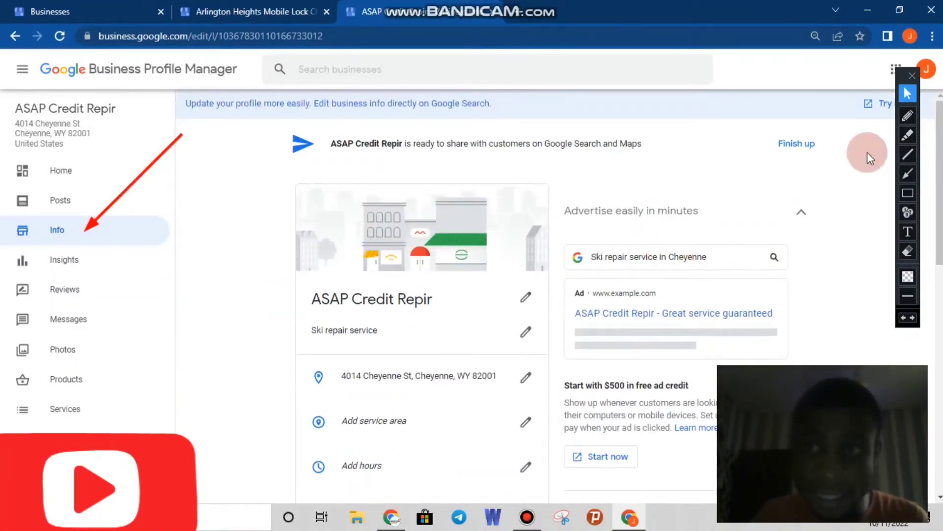
Draw a second red arrow pointing at the business category below the ASAP Credit Repir name, and return to the normal pointer.
{"action": "left_click", "coordinate": [903, 174]}
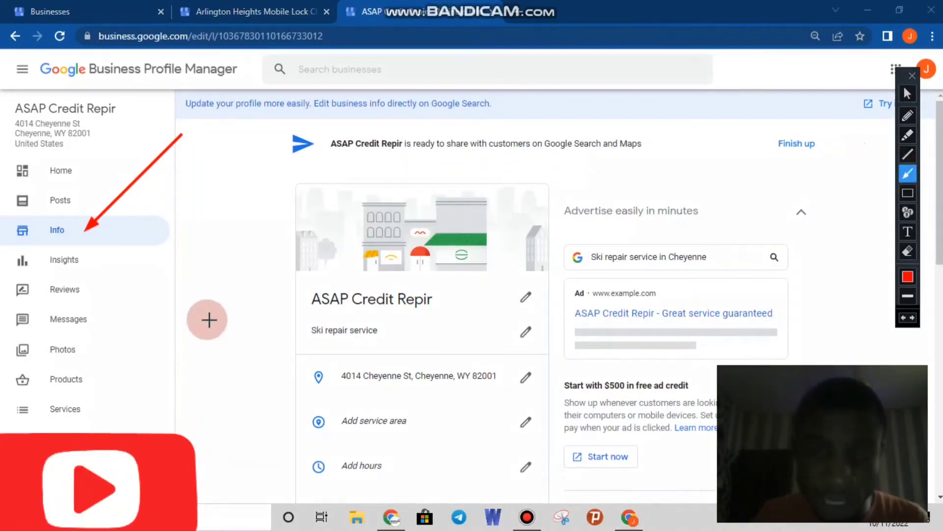
{"action": "left_click_drag", "start_coordinate": [257, 294], "coordinate": [352, 317]}
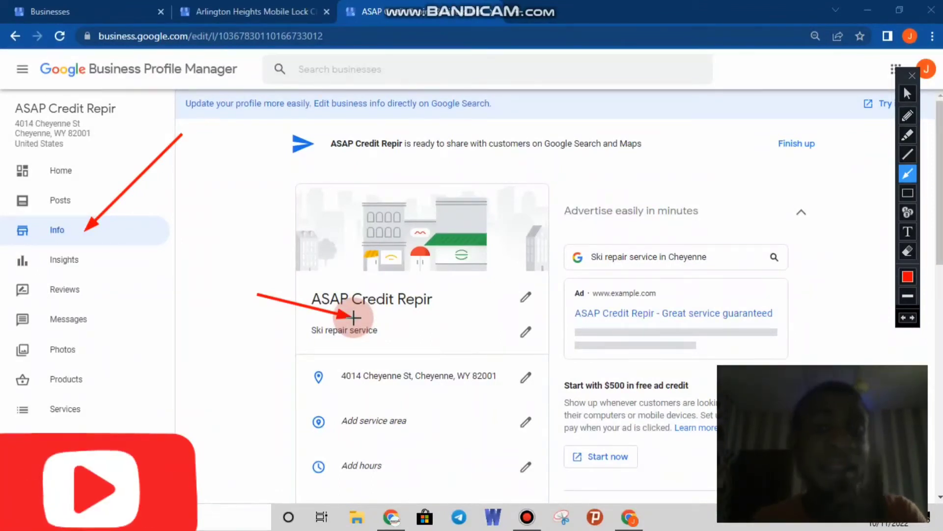
{"action": "left_click", "coordinate": [911, 94]}
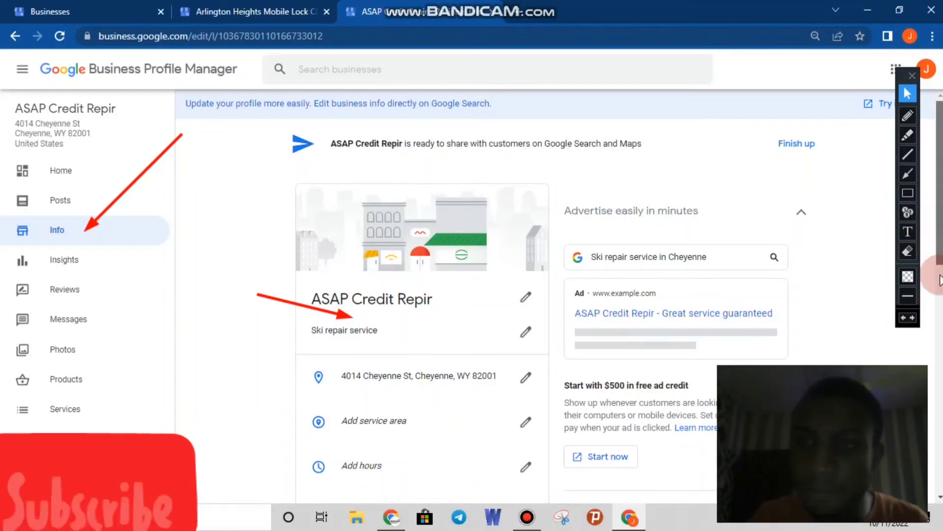
Change the primary category of ASAP Credit Repir to Ski resort and apply it.
{"action": "left_click_drag", "start_coordinate": [939, 221], "coordinate": [939, 298]}
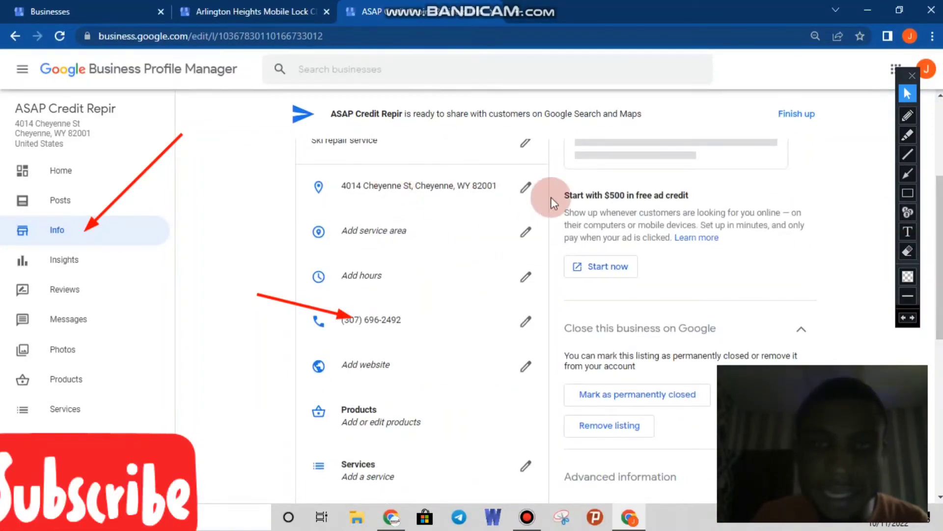
{"action": "left_click_drag", "start_coordinate": [939, 244], "coordinate": [939, 223]}
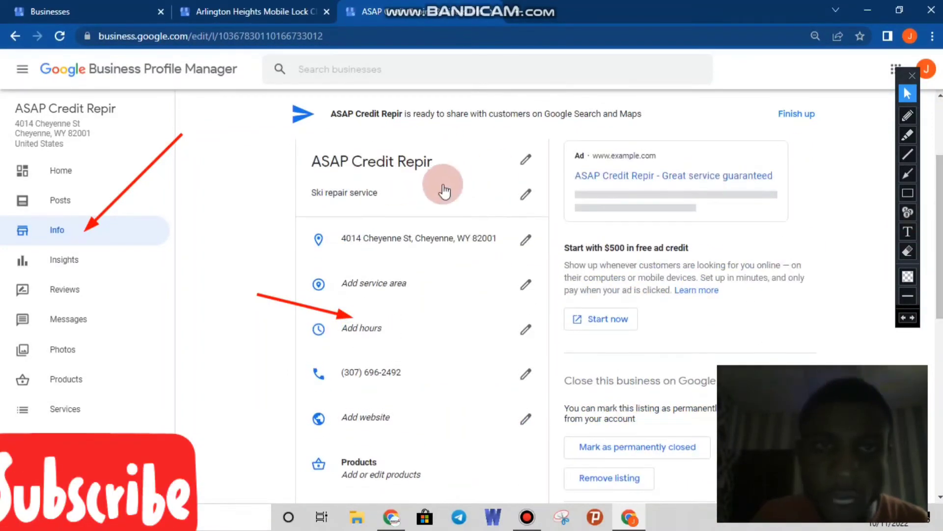
{"action": "left_click", "coordinate": [348, 196]}
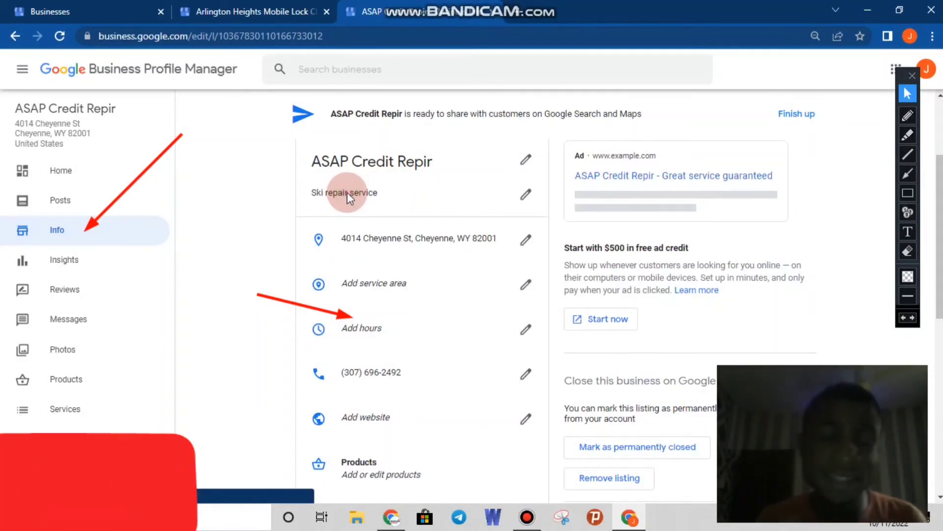
{"action": "double_click", "coordinate": [458, 284]}
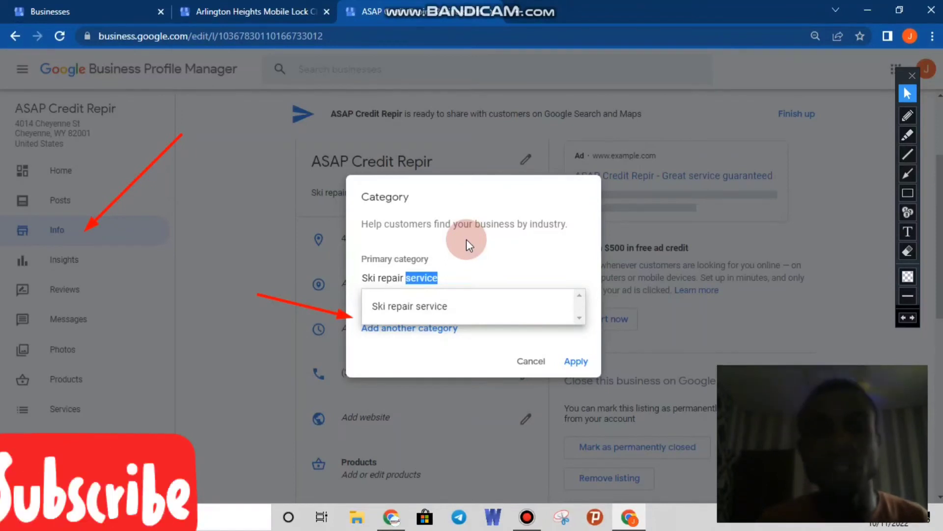
{"action": "key", "text": "BackSpace"}
{"action": "key", "text": "BackSpace"}
{"action": "key", "text": "BackSpace"}
{"action": "key", "text": "BackSpace"}
{"action": "key", "text": "BackSpace"}
{"action": "key", "text": "BackSpace"}
{"action": "key", "text": "BackSpace"}
{"action": "key", "text": "BackSpace"}
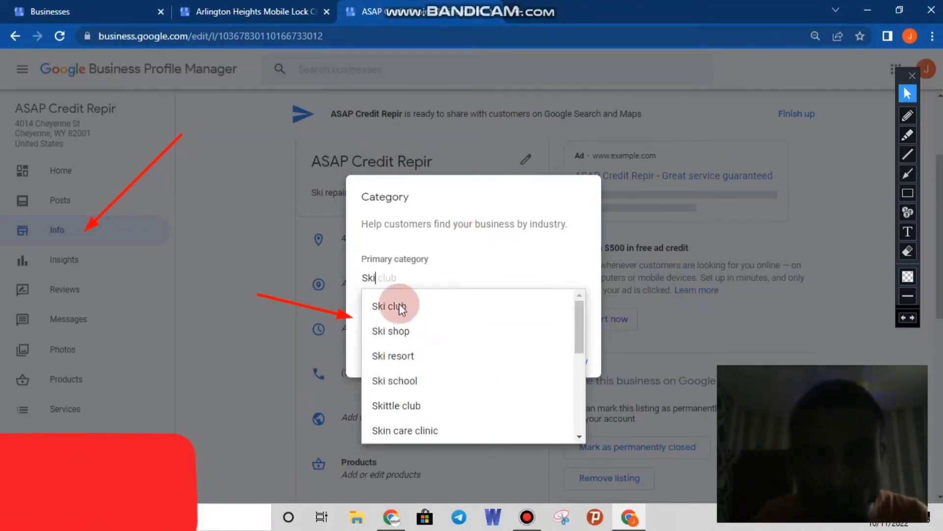
{"action": "left_click", "coordinate": [410, 359]}
{"action": "left_click", "coordinate": [574, 360]}
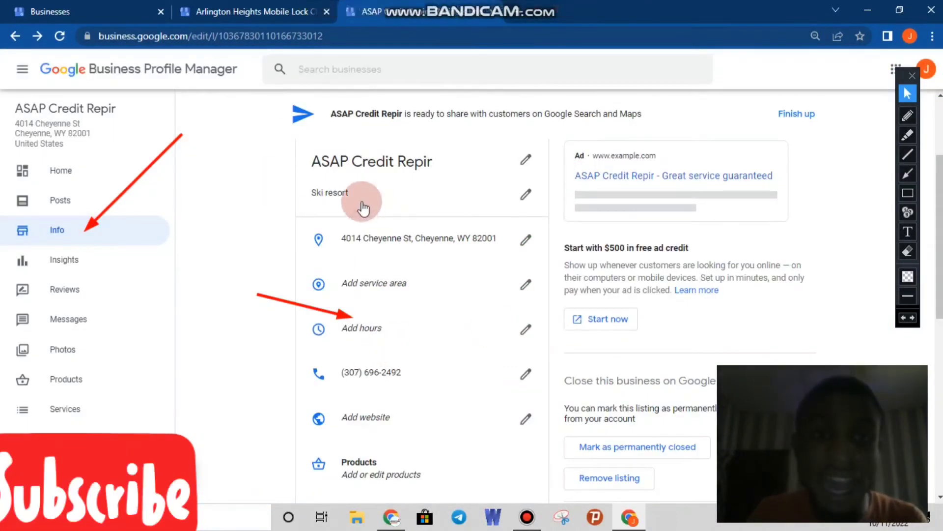
Draw a red arrow pointing at the Ski resort category below the business name, and return to the normal pointer.
{"action": "left_click", "coordinate": [908, 173]}
{"action": "left_click_drag", "start_coordinate": [248, 154], "coordinate": [339, 183]}
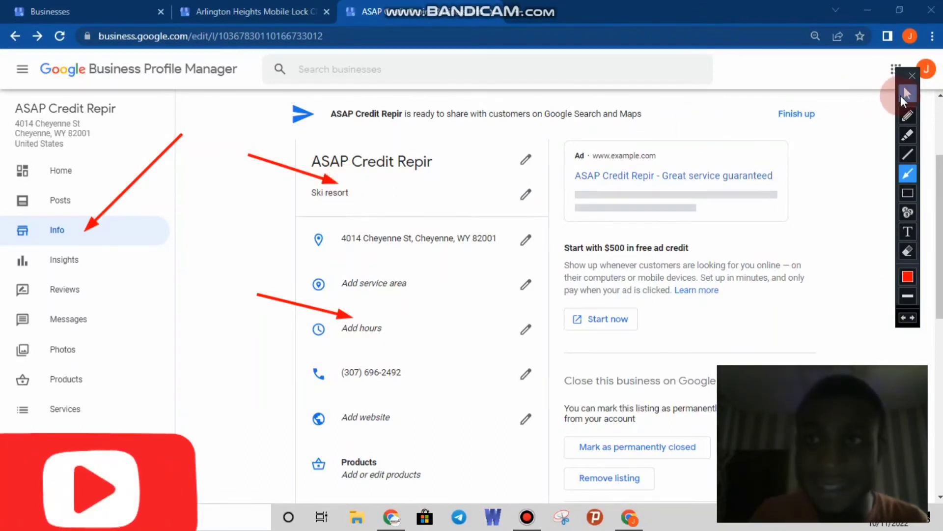
{"action": "left_click", "coordinate": [906, 94]}
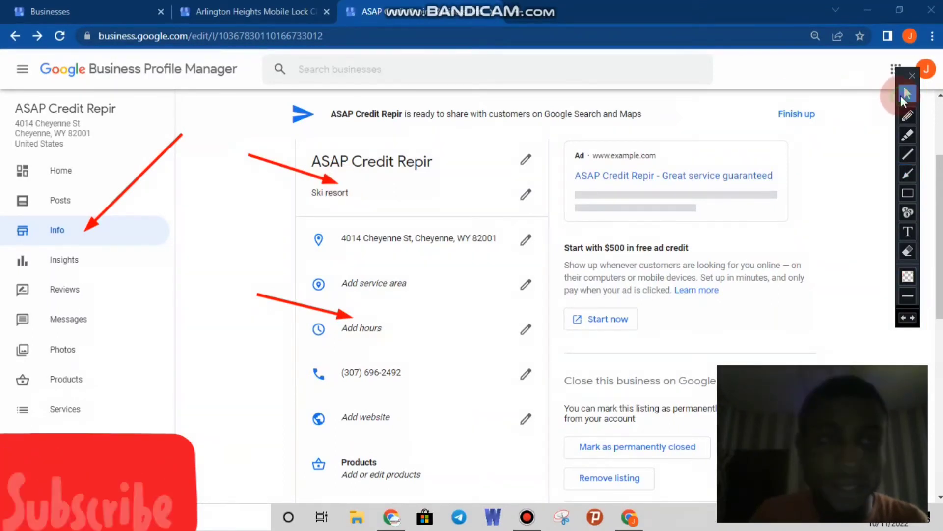
Open the profile's Home page and erase all the red arrows from the screen.
{"action": "left_click", "coordinate": [36, 181]}
{"action": "left_click", "coordinate": [907, 250]}
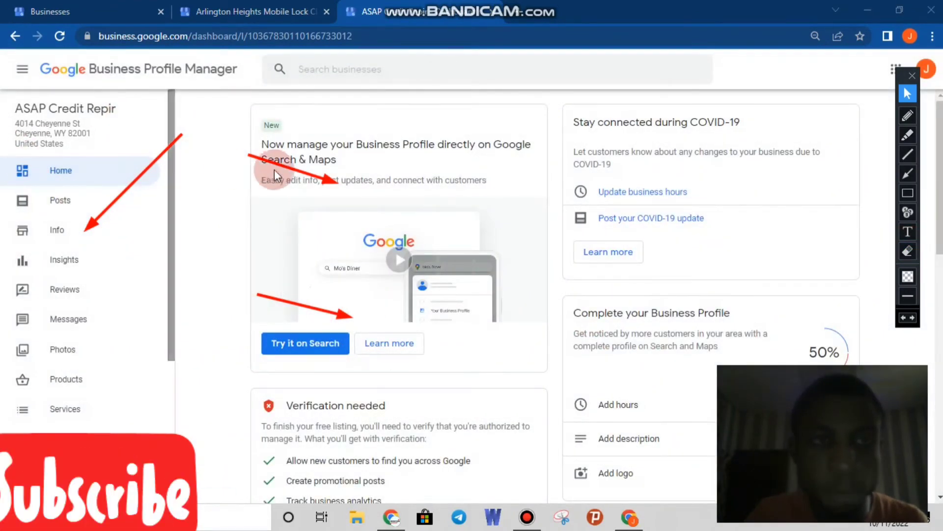
{"action": "left_click", "coordinate": [912, 248]}
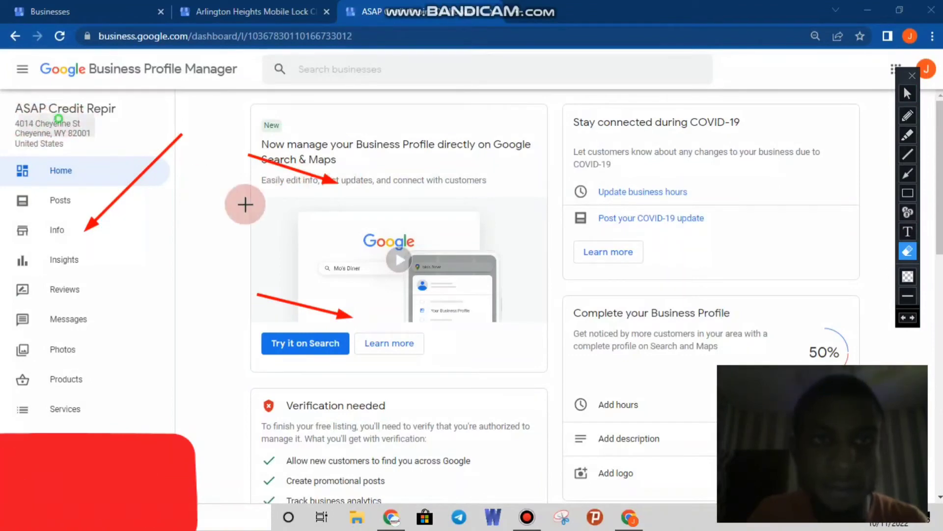
{"action": "mouse_move", "coordinate": [19, 114]}
{"action": "left_mouse_down"}
{"action": "mouse_move", "coordinate": [512, 362]}
{"action": "mouse_move", "coordinate": [546, 399]}
{"action": "left_mouse_up"}
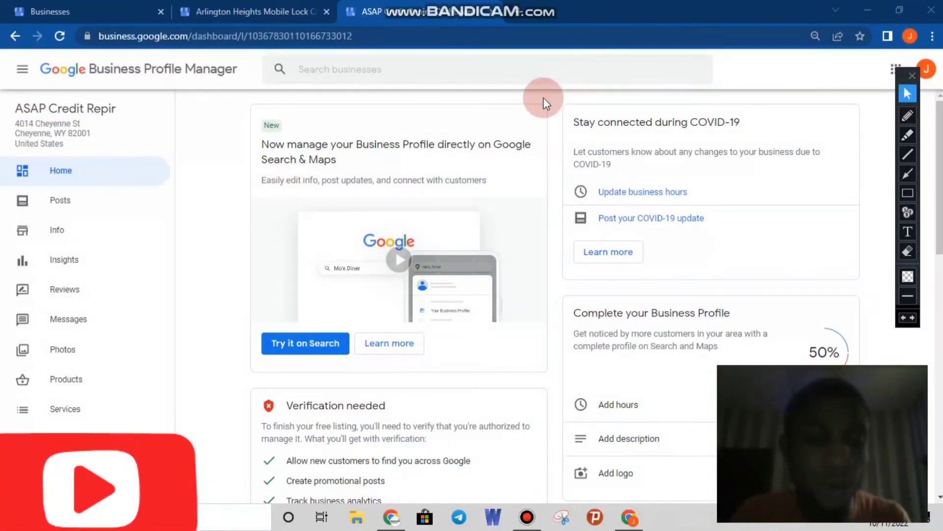
Reload the Home page of ASAP Credit Repir.
{"action": "left_click", "coordinate": [58, 38]}
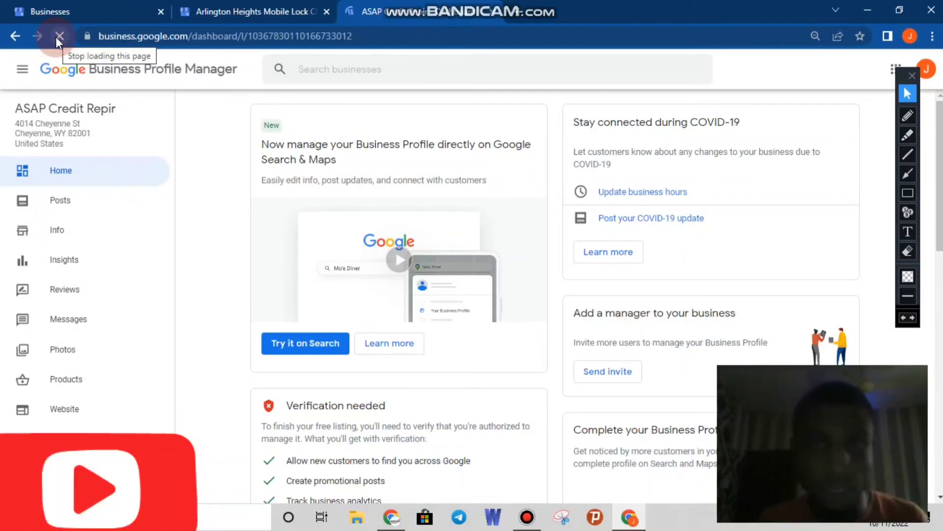
{"action": "left_click", "coordinate": [59, 35]}
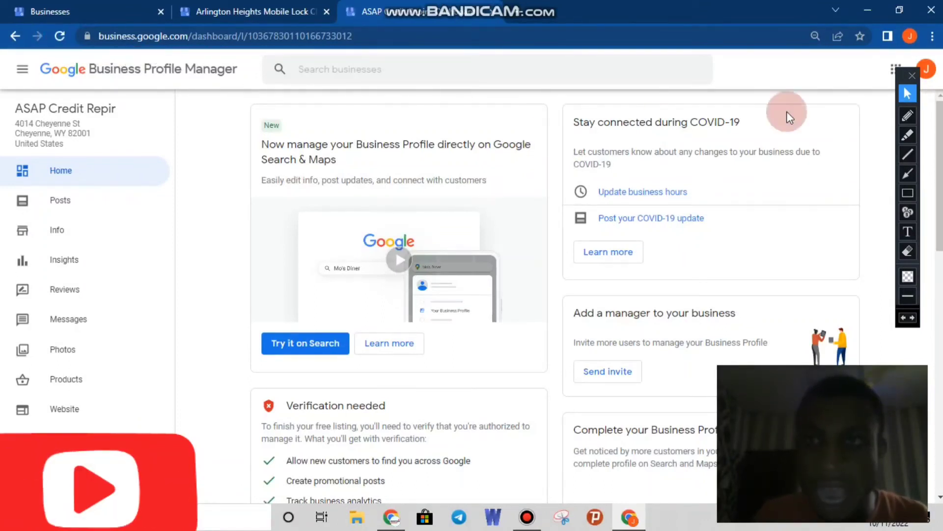
{"action": "left_click_drag", "start_coordinate": [573, 150], "coordinate": [688, 193]}
{"action": "left_click", "coordinate": [391, 271]}
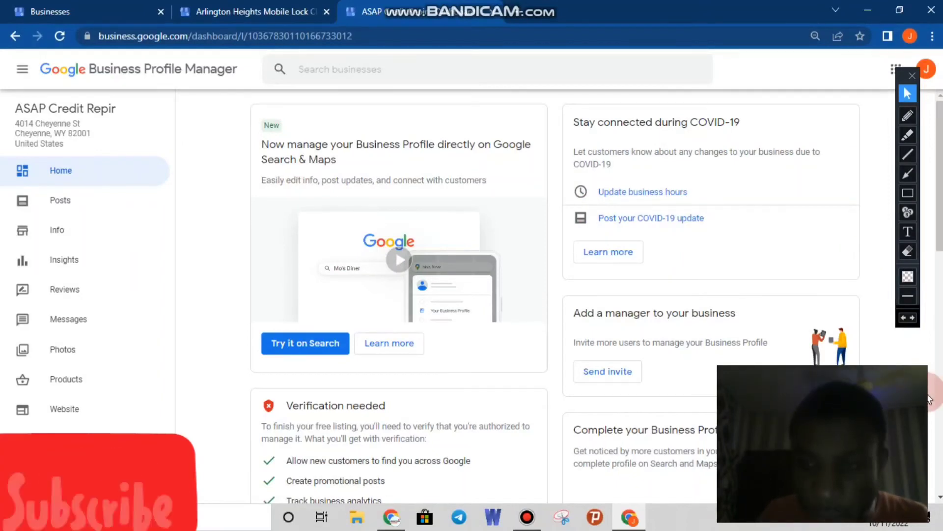
Start verifying the business and confirm that the suggested Zinu Credit Repair profile doesn't match.
{"action": "left_click_drag", "start_coordinate": [940, 238], "coordinate": [939, 307]}
{"action": "left_click", "coordinate": [271, 368]}
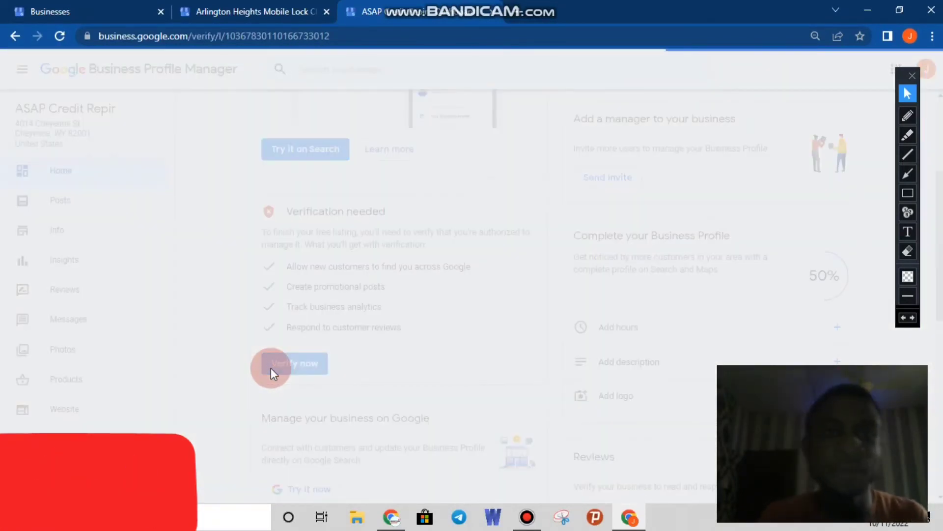
{"action": "scroll", "coordinate": [270, 367], "scroll_direction": "down", "scroll_amount": 1}
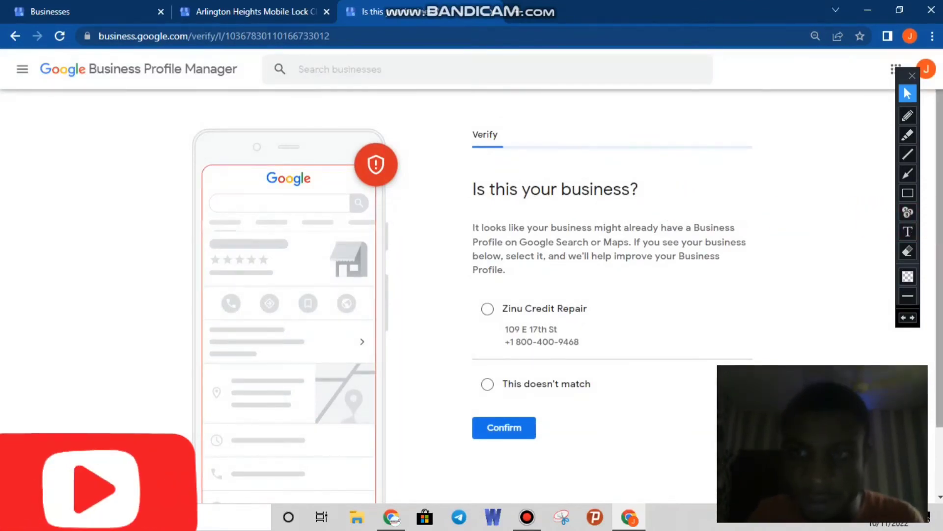
{"action": "scroll", "coordinate": [806, 274], "scroll_direction": "down", "scroll_amount": 2}
{"action": "left_click", "coordinate": [486, 303]}
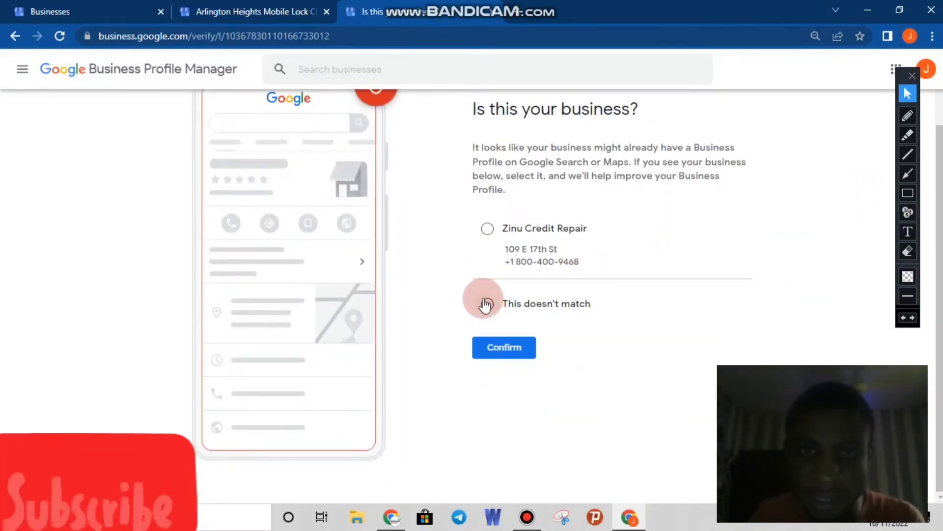
{"action": "left_click", "coordinate": [508, 357]}
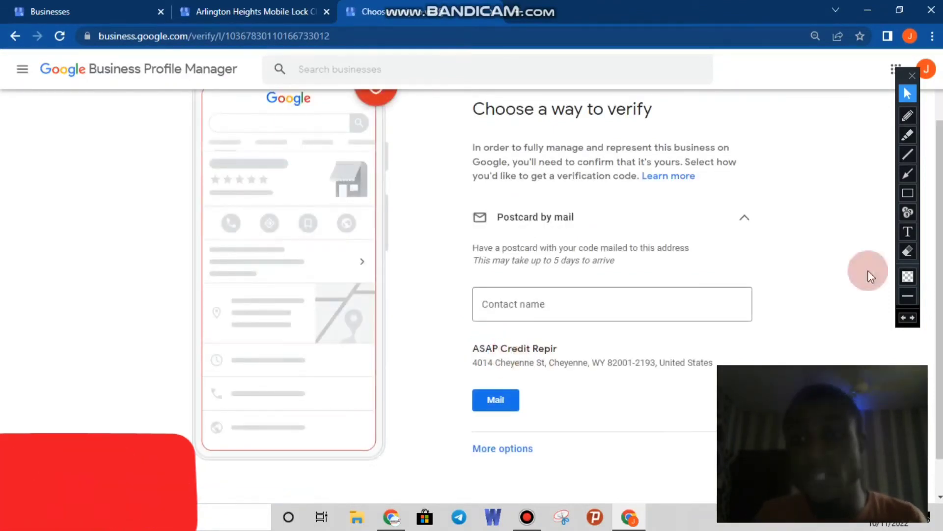
Examine the available verification methods by expanding the other options and the Postcard by mail option.
{"action": "left_click", "coordinate": [480, 447]}
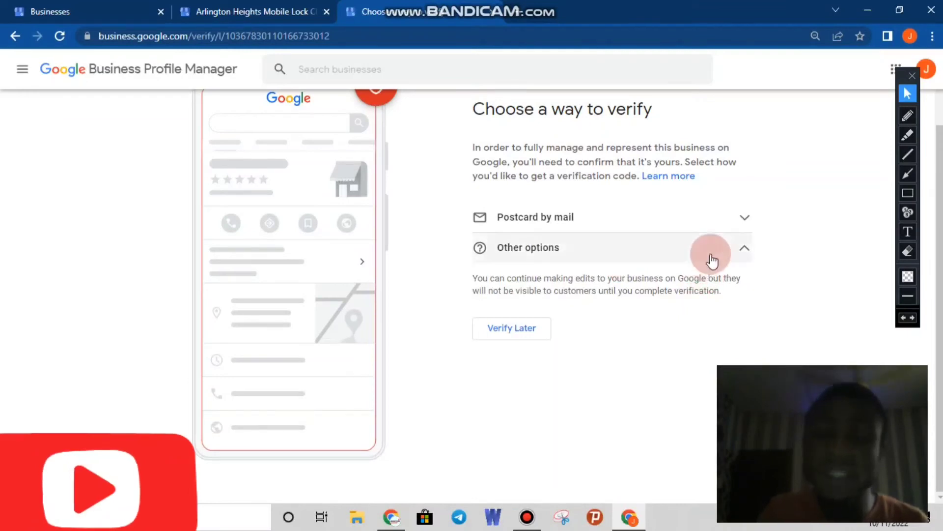
{"action": "left_click", "coordinate": [737, 252]}
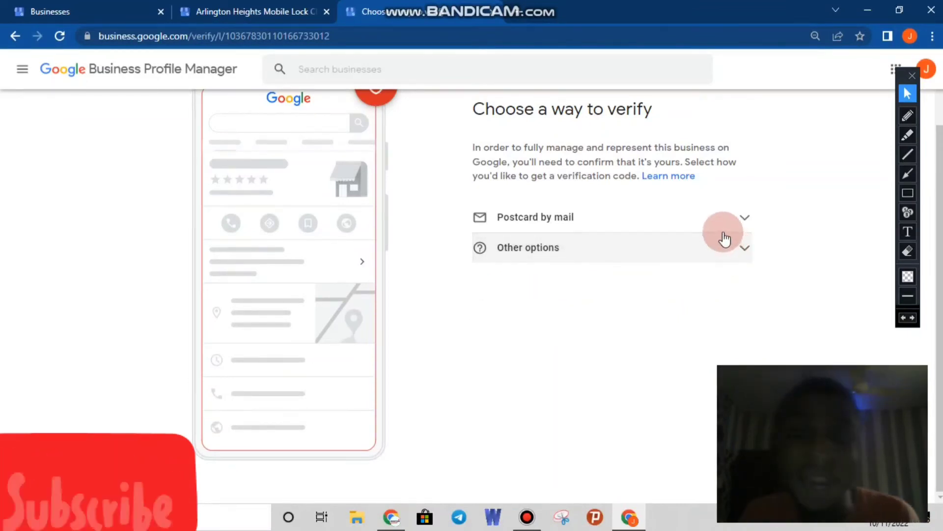
{"action": "left_click", "coordinate": [716, 216]}
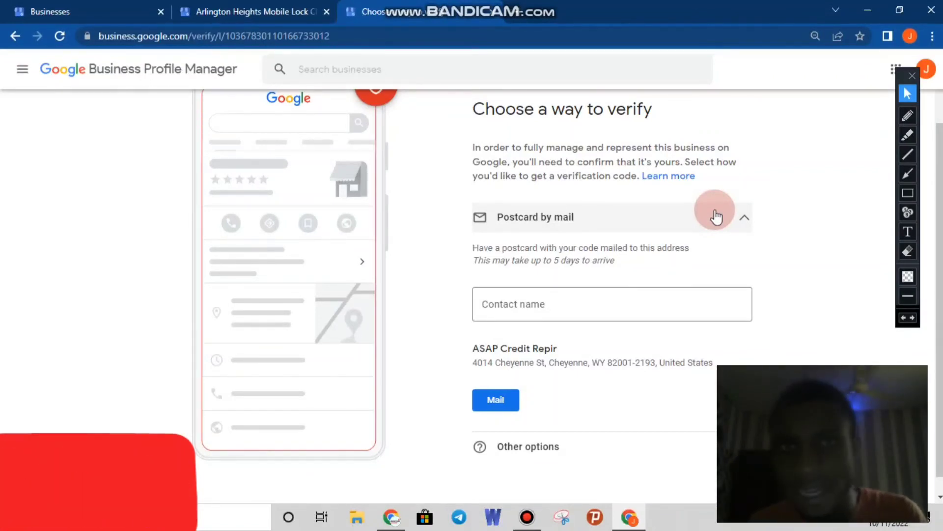
Leave the verification page, return to the profile's Home page and open its Info page.
{"action": "left_click", "coordinate": [22, 69]}
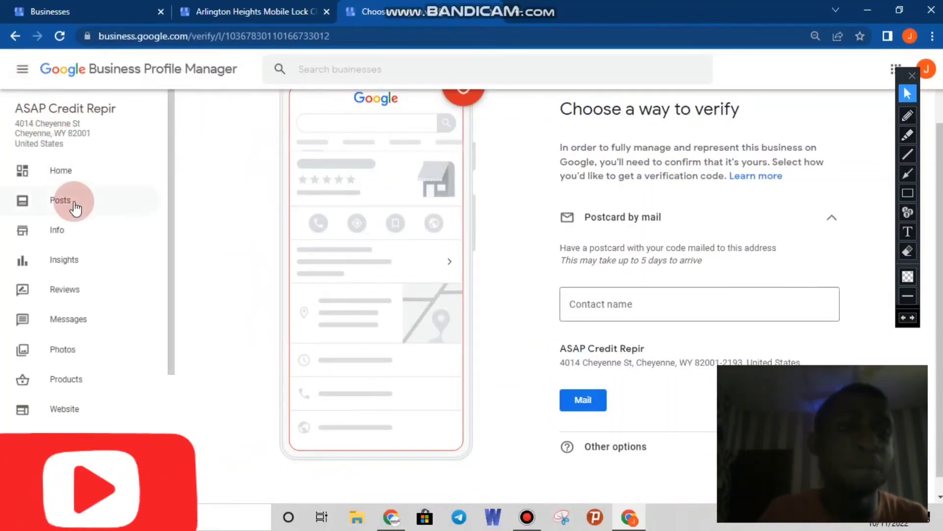
{"action": "left_click", "coordinate": [58, 178]}
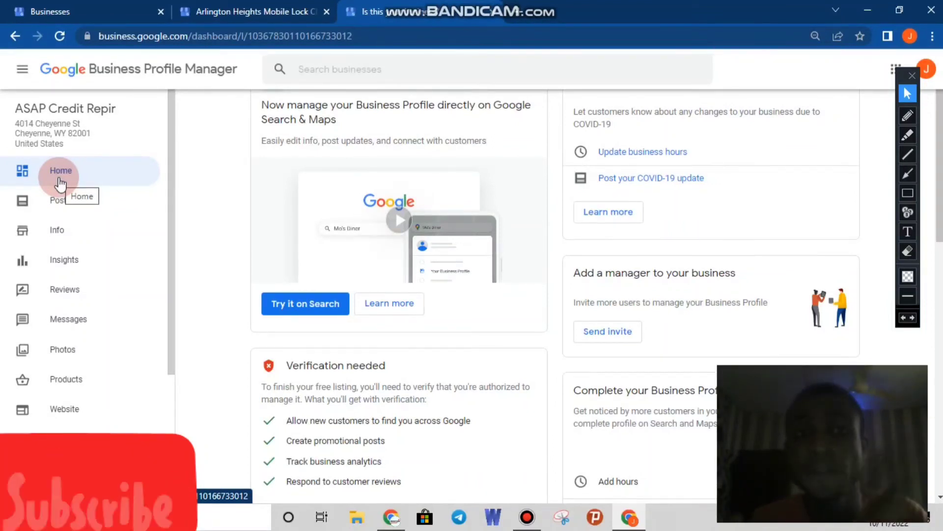
{"action": "left_click", "coordinate": [109, 230]}
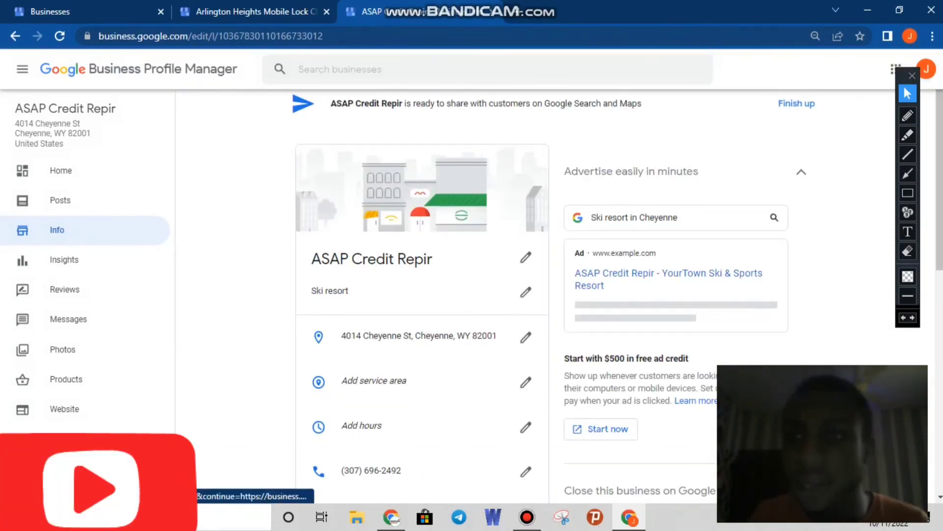
Start adding the business hours and mark Monday through Friday as open.
{"action": "scroll", "coordinate": [618, 296], "scroll_direction": "down", "scroll_amount": 1}
{"action": "scroll", "coordinate": [617, 296], "scroll_direction": "down", "scroll_amount": 2}
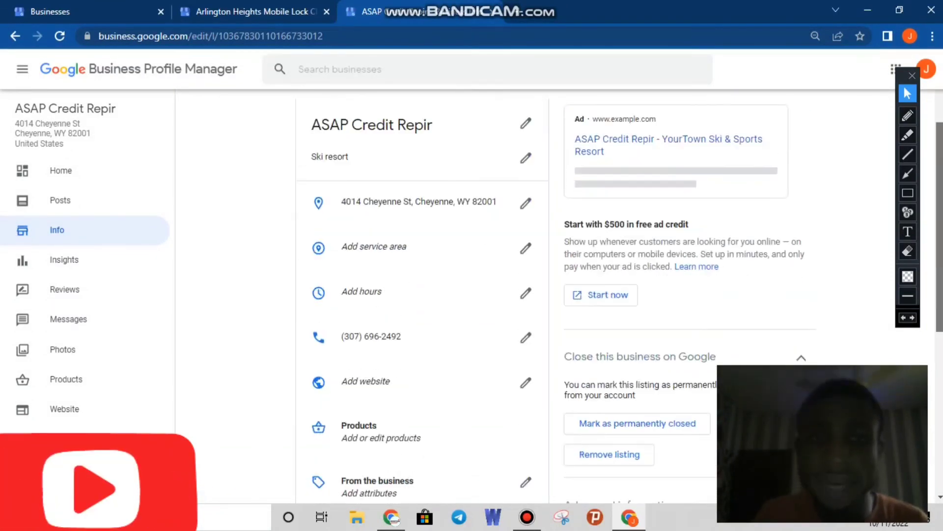
{"action": "left_click", "coordinate": [364, 290]}
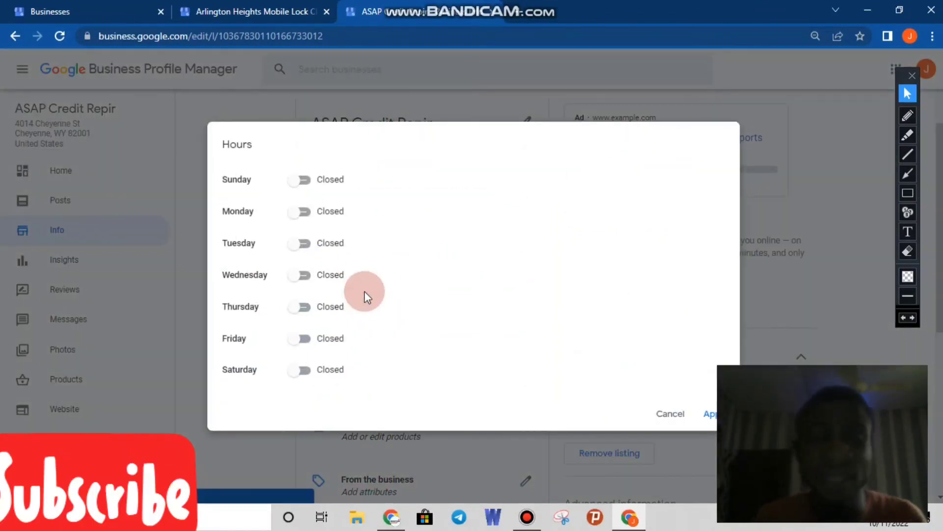
{"action": "left_click", "coordinate": [291, 206]}
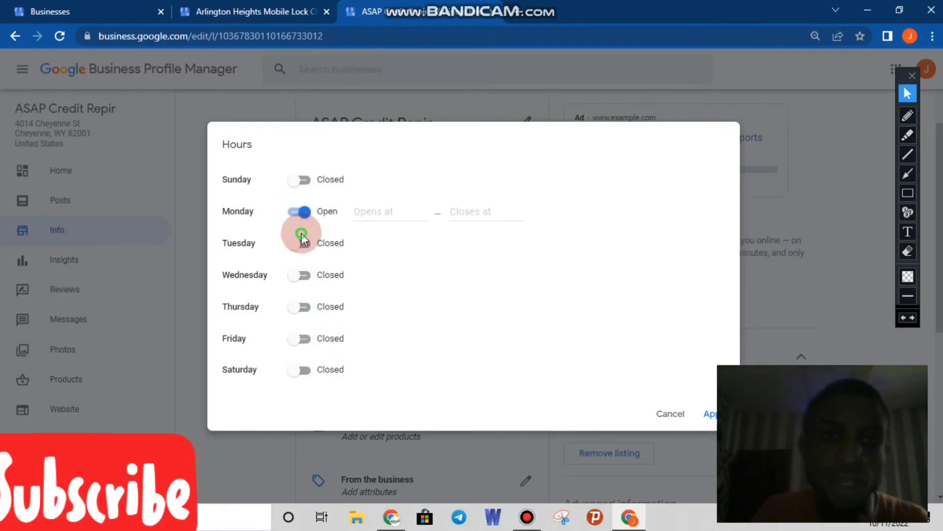
{"action": "left_click", "coordinate": [305, 246]}
{"action": "left_click", "coordinate": [301, 274]}
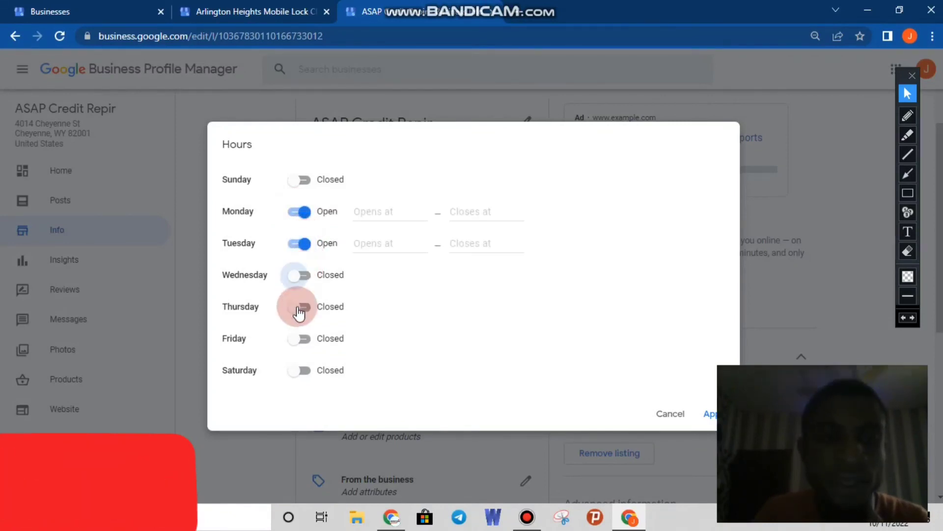
{"action": "left_click", "coordinate": [300, 309]}
{"action": "left_click", "coordinate": [305, 338]}
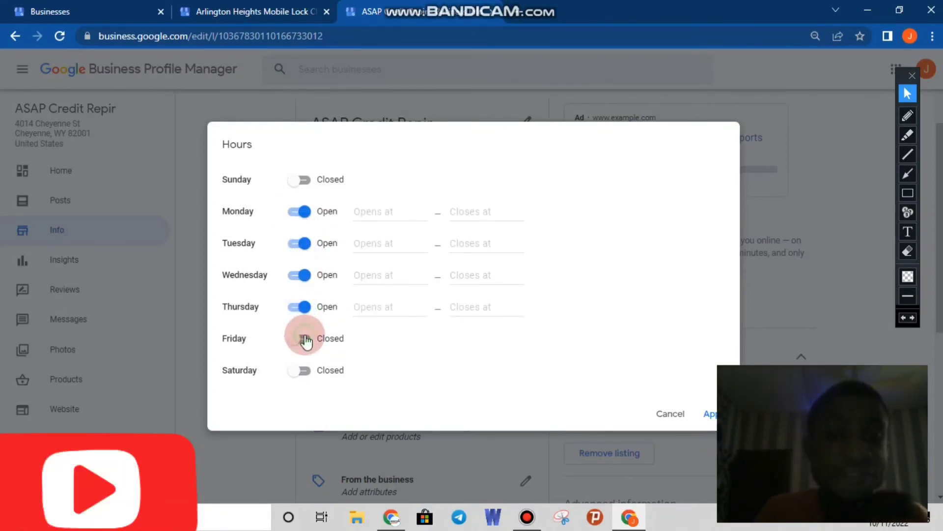
Set Monday's hours to open at 8:00 AM and close at 5:00 PM.
{"action": "left_click", "coordinate": [375, 209]}
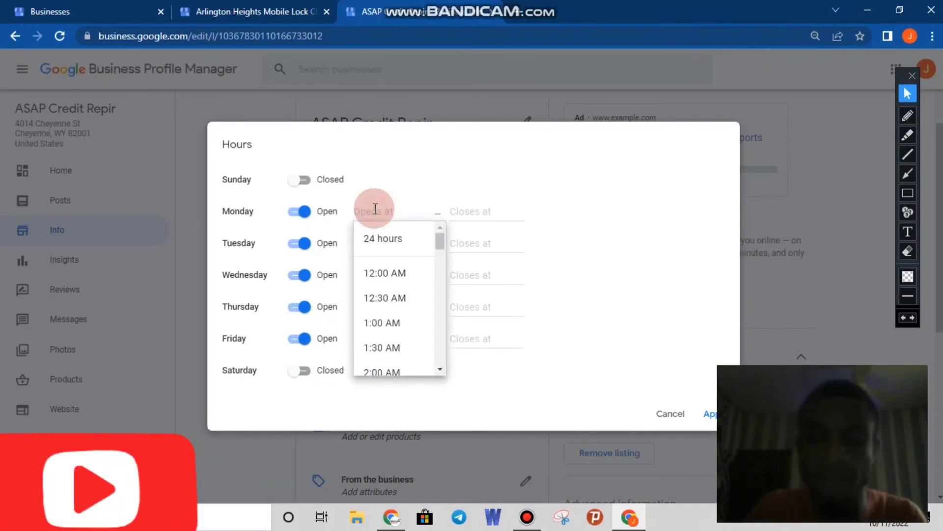
{"action": "type", "text": "8"}
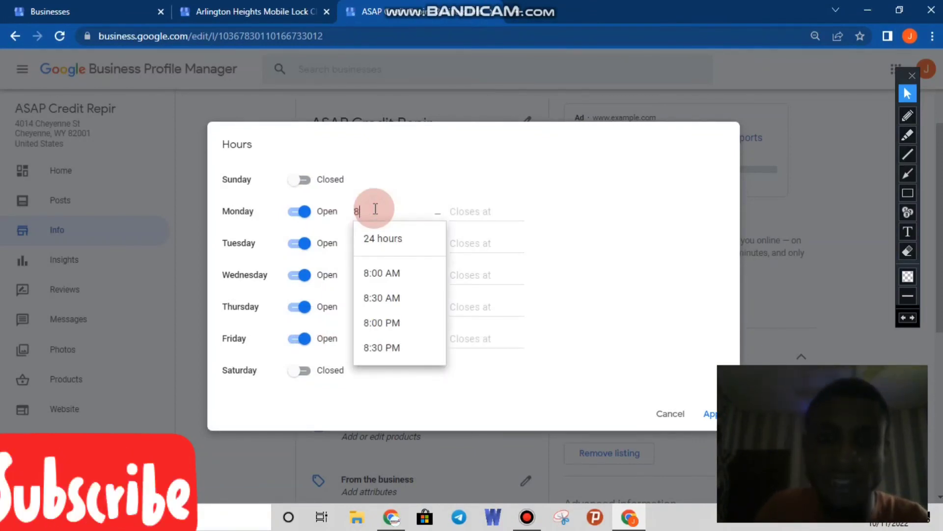
{"action": "left_click", "coordinate": [411, 276]}
{"action": "left_click", "coordinate": [485, 221]}
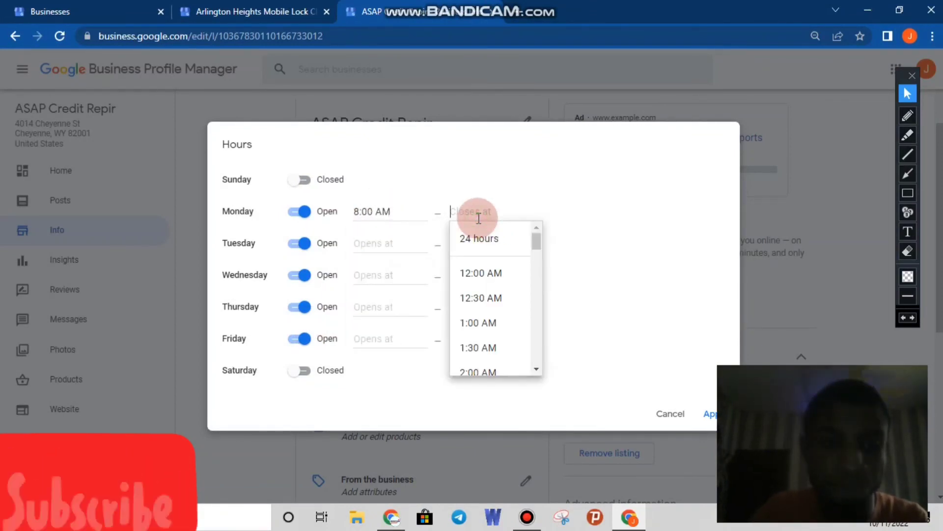
{"action": "type", "text": "18"}
{"action": "key", "text": "BackSpace"}
{"action": "key", "text": "BackSpace"}
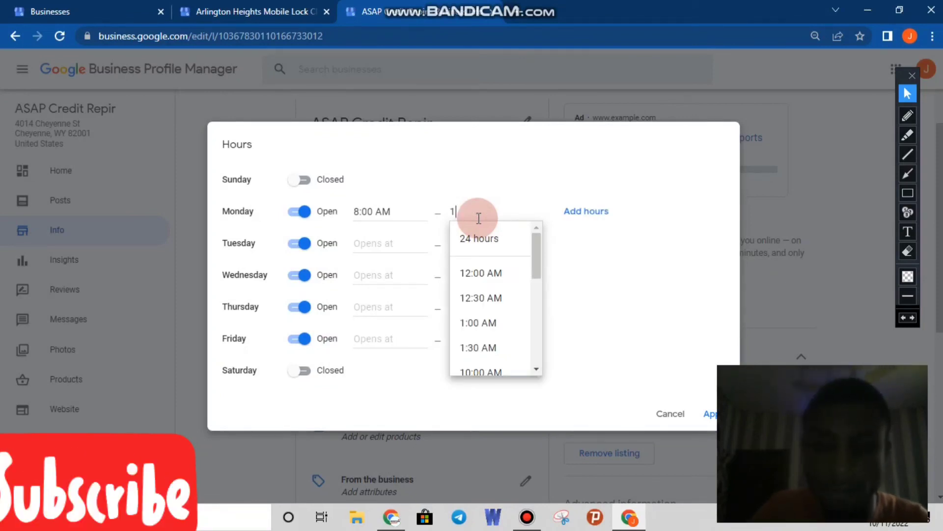
{"action": "type", "text": "5"}
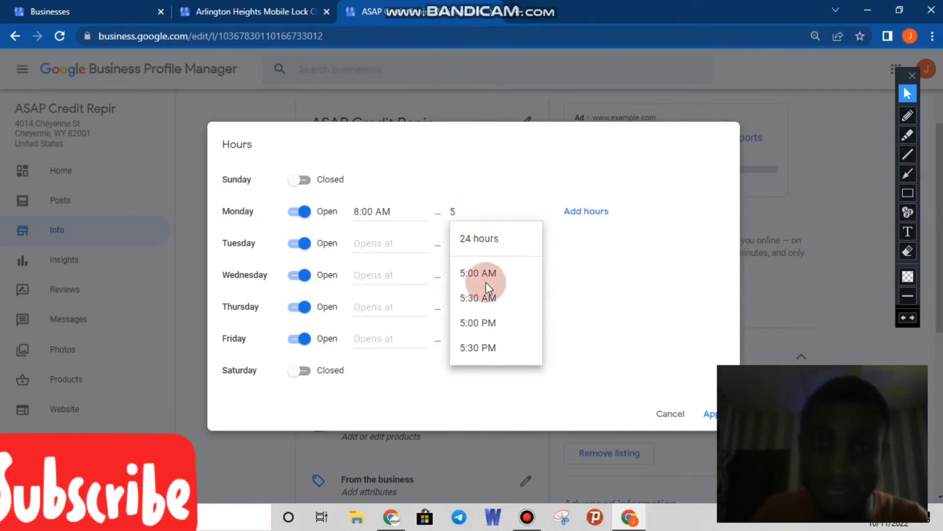
{"action": "left_click", "coordinate": [494, 315]}
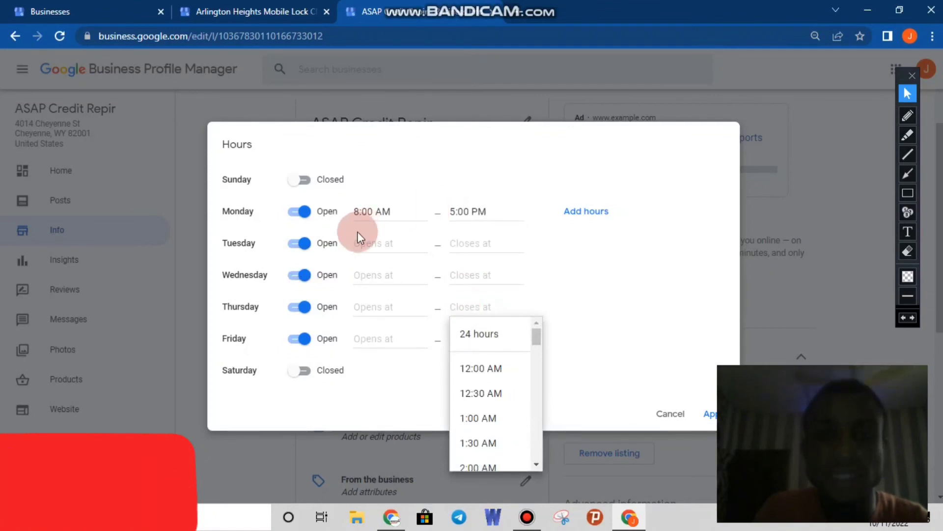
Set Tuesday through Friday to open at 8:00 AM and close at 5:00 PM, and apply the business hours.
{"action": "left_click", "coordinate": [369, 243]}
{"action": "mouse_move", "coordinate": [441, 6]}
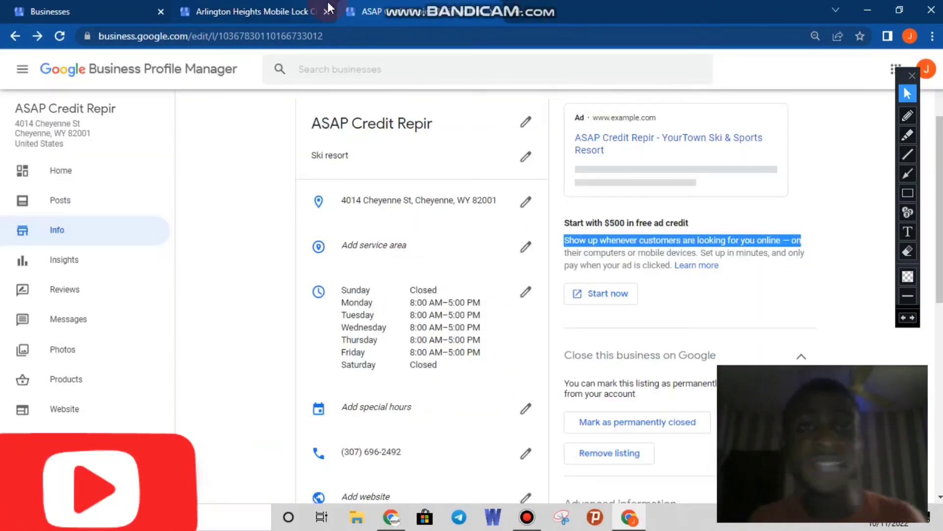
{"action": "mouse_move", "coordinate": [407, 5]}
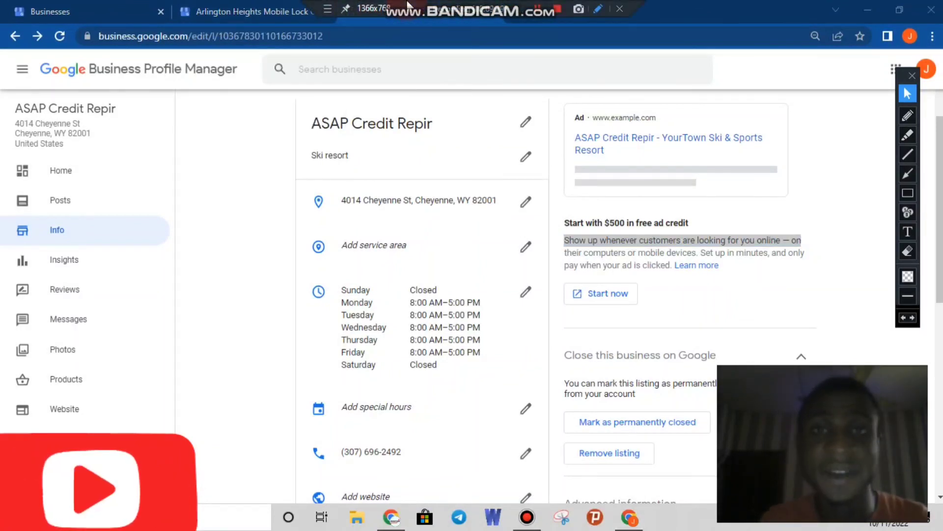
{"action": "left_click", "coordinate": [824, 238]}
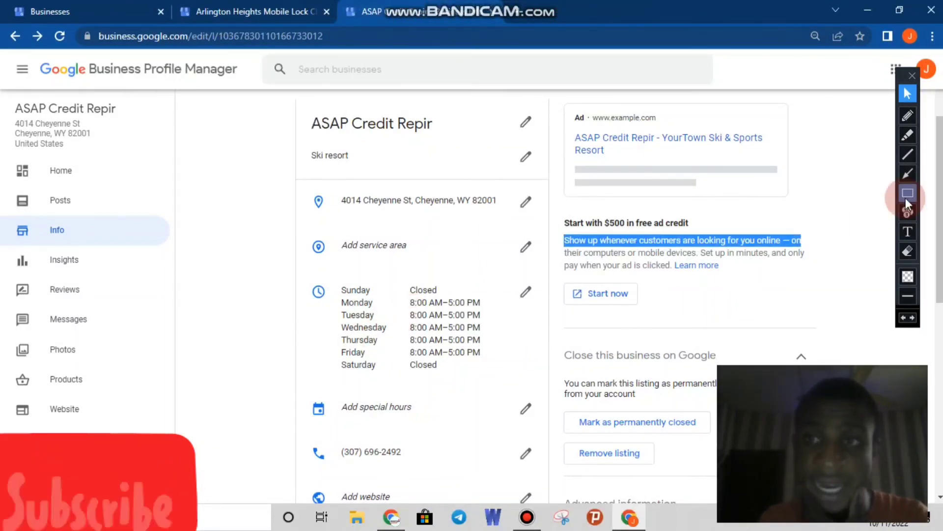
Draw red arrows pointing at the opening hours, service area and website entries on the Info page, and erase them.
{"action": "left_click", "coordinate": [907, 177]}
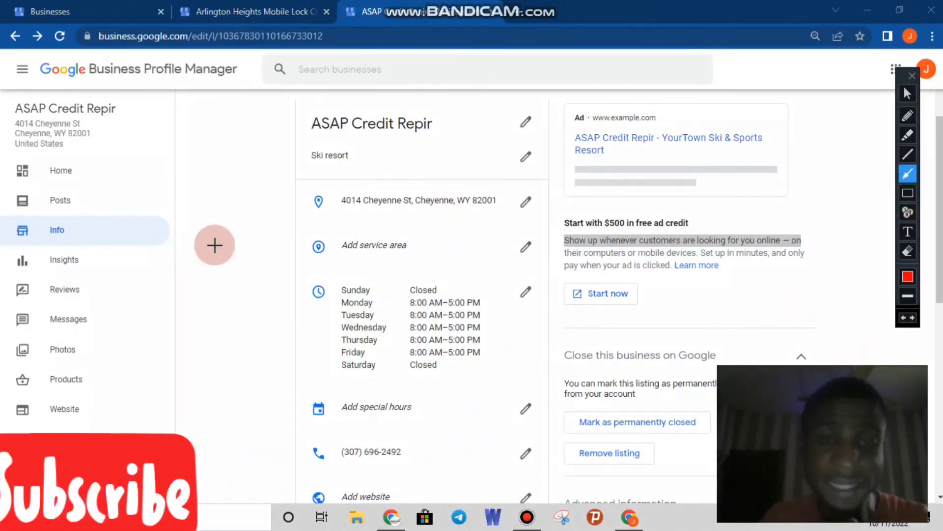
{"action": "mouse_move", "coordinate": [215, 245]}
{"action": "left_mouse_down"}
{"action": "mouse_move", "coordinate": [363, 346]}
{"action": "mouse_move", "coordinate": [319, 340]}
{"action": "left_mouse_up"}
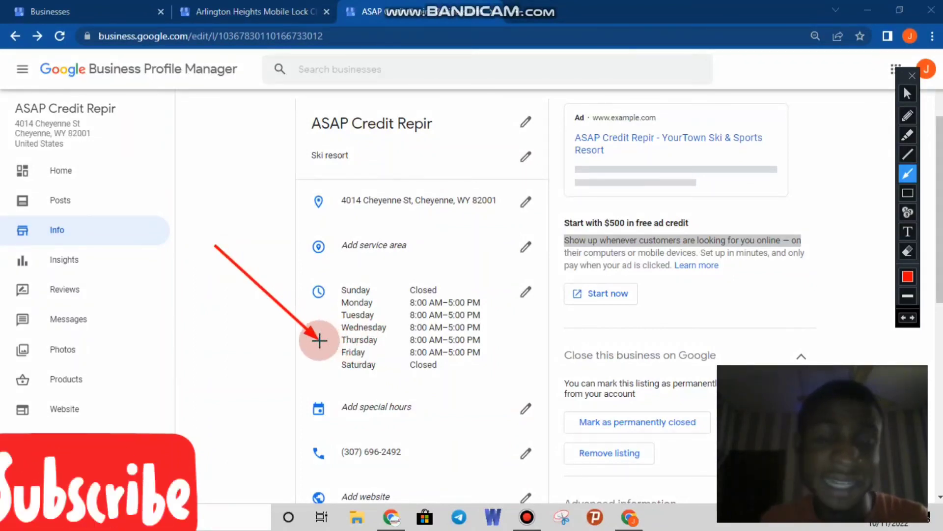
{"action": "left_click_drag", "start_coordinate": [246, 197], "coordinate": [325, 252]}
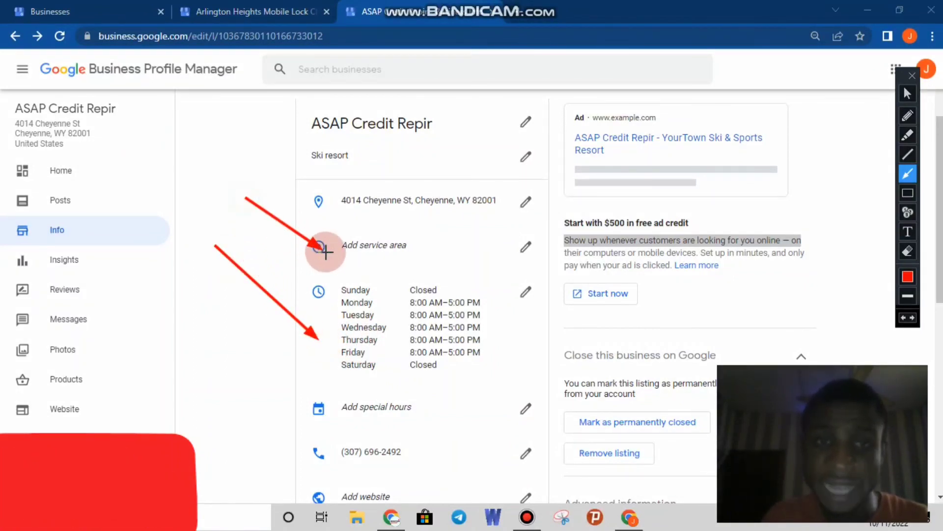
{"action": "left_click_drag", "start_coordinate": [229, 424], "coordinate": [307, 491]}
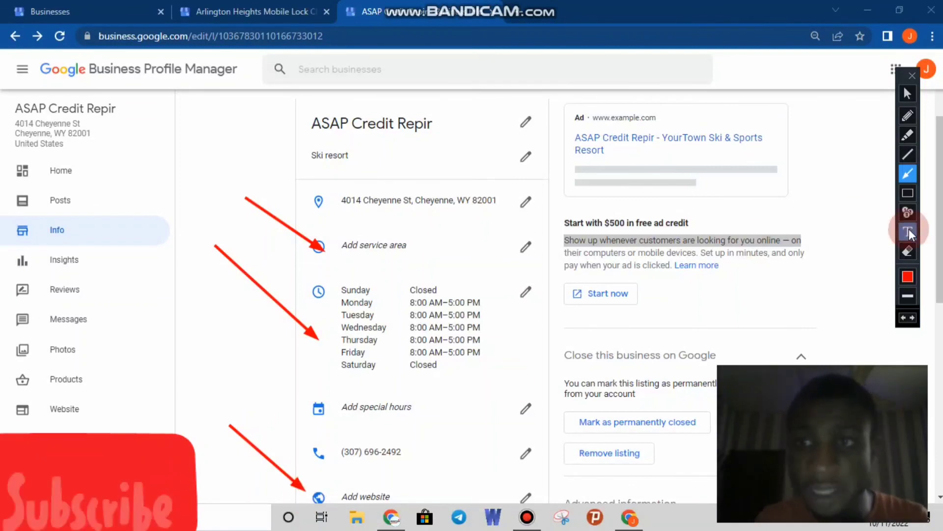
{"action": "left_click", "coordinate": [909, 249]}
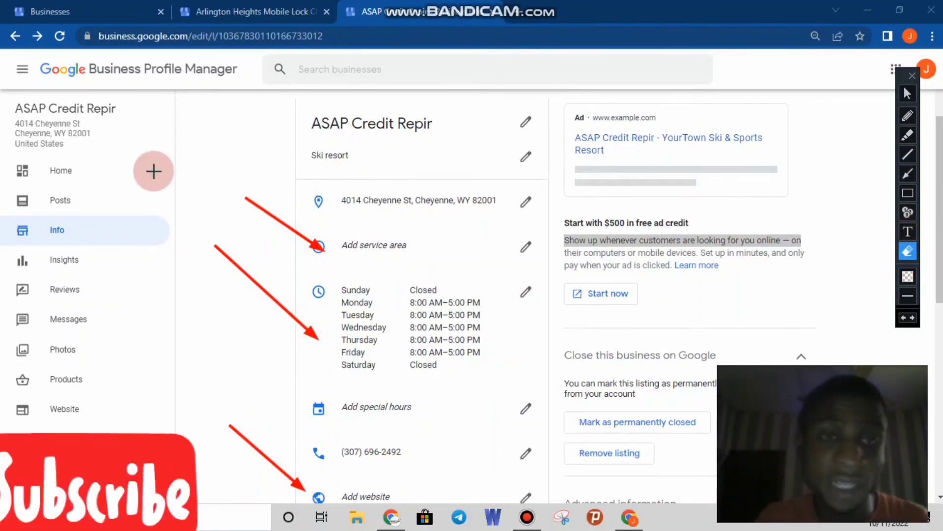
{"action": "mouse_move", "coordinate": [191, 162]}
{"action": "left_mouse_down"}
{"action": "mouse_move", "coordinate": [421, 476]}
{"action": "mouse_move", "coordinate": [444, 489]}
{"action": "left_mouse_up"}
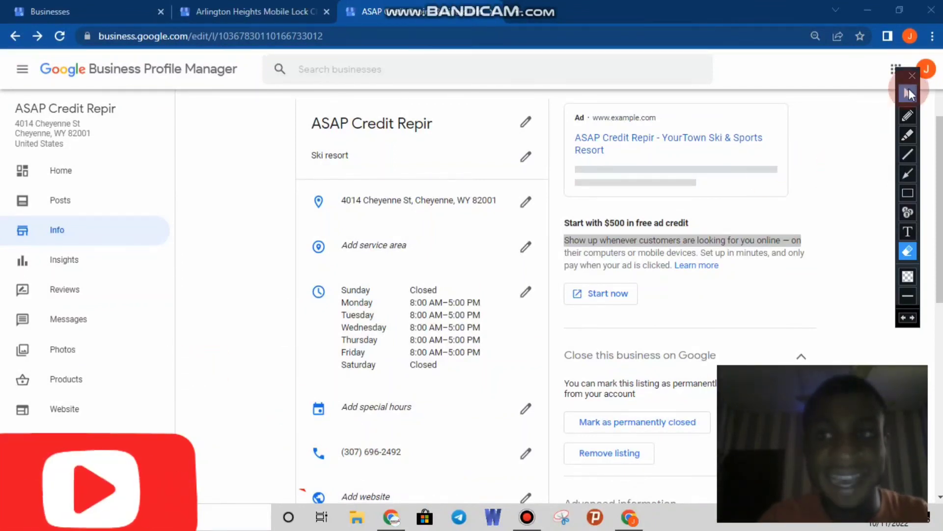
Draw two red arrows pointing at the business name and the address in the profile's sidebar.
{"action": "left_click", "coordinate": [907, 173]}
{"action": "left_click_drag", "start_coordinate": [200, 143], "coordinate": [104, 98]}
{"action": "left_click_drag", "start_coordinate": [130, 145], "coordinate": [78, 144]}
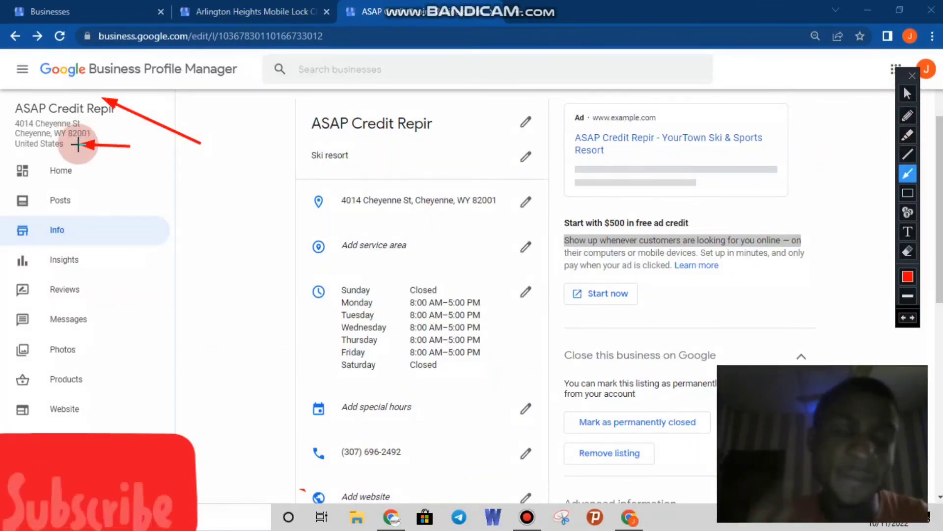